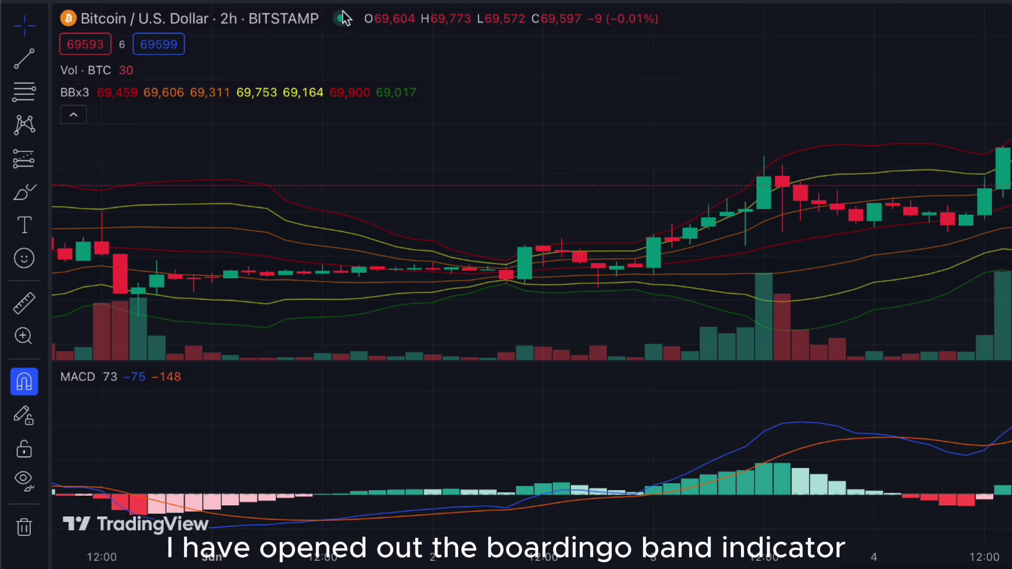
# - Bring up the indicator search to add Volume, BBx3 and MACD to the BTCUSD 2h chart
pyautogui.press('/')
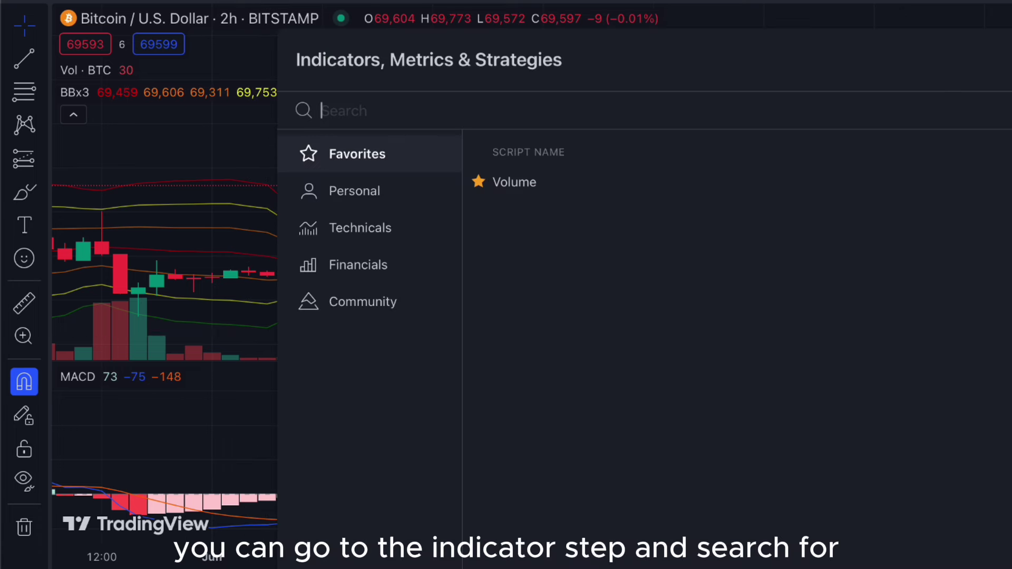
pyautogui.write('bolli')
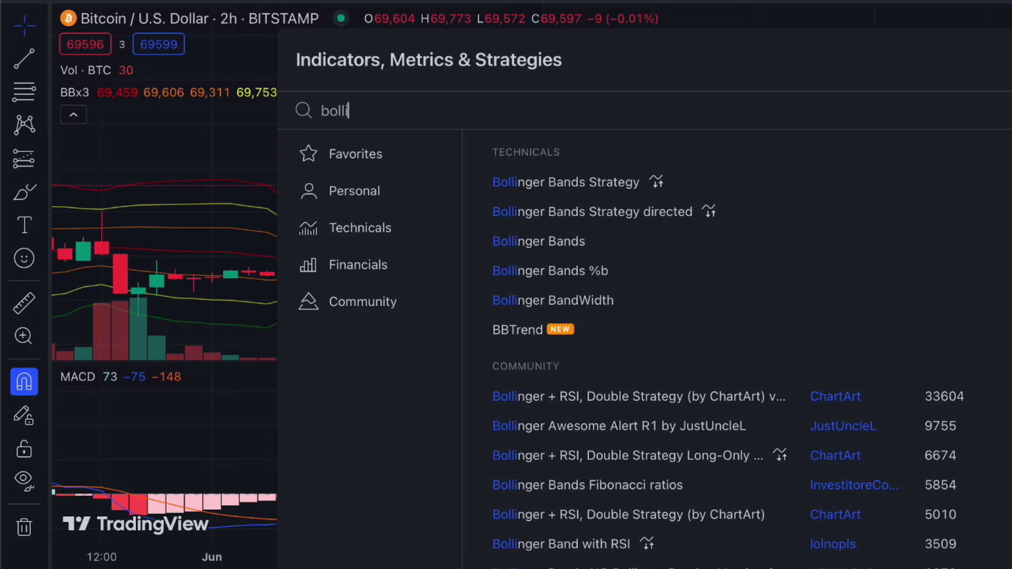
pyautogui.press('BackSpace')
pyautogui.press('BackSpace')
pyautogui.press('BackSpace')
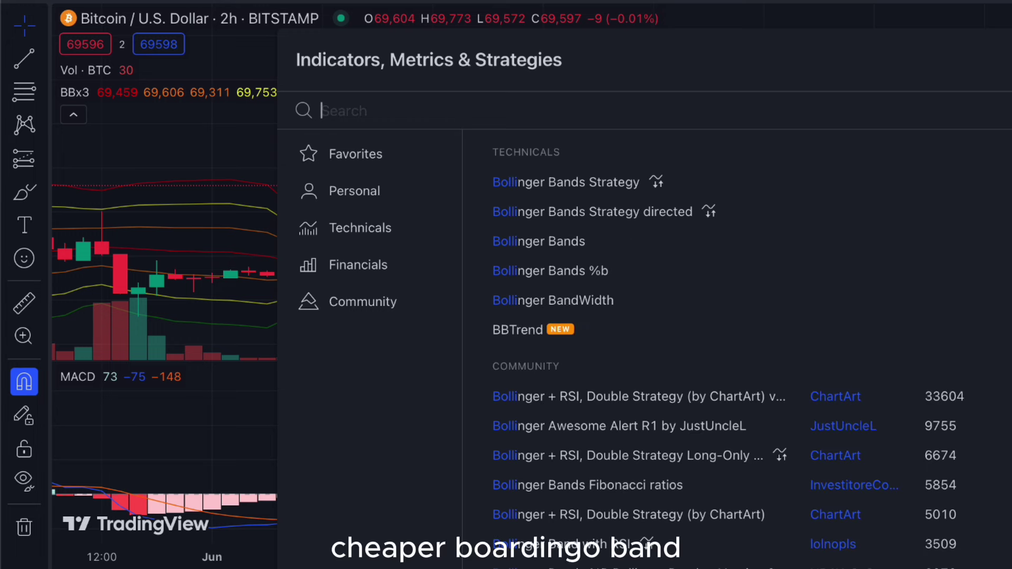
pyautogui.write('triple bo')
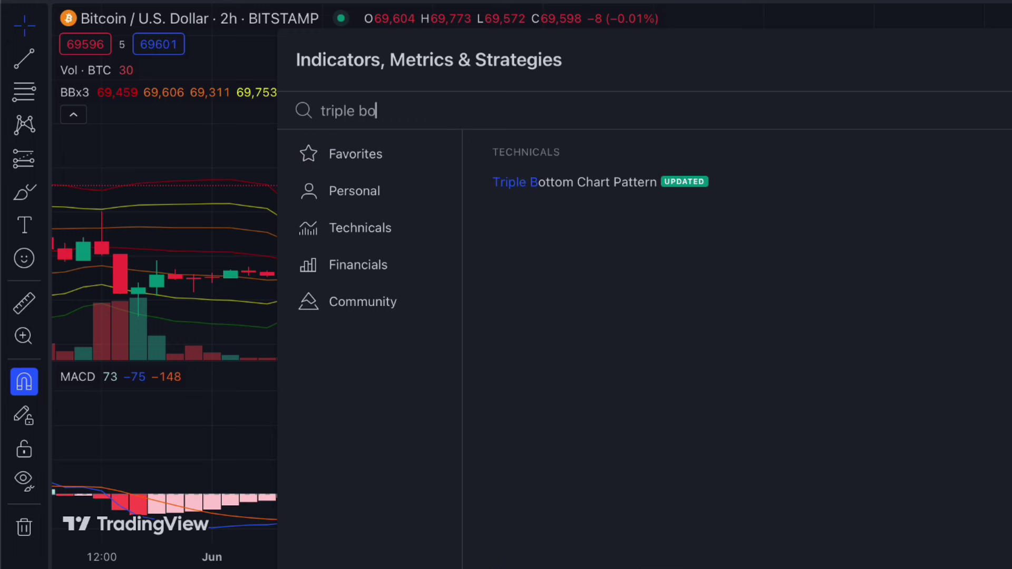
pyautogui.write('l')
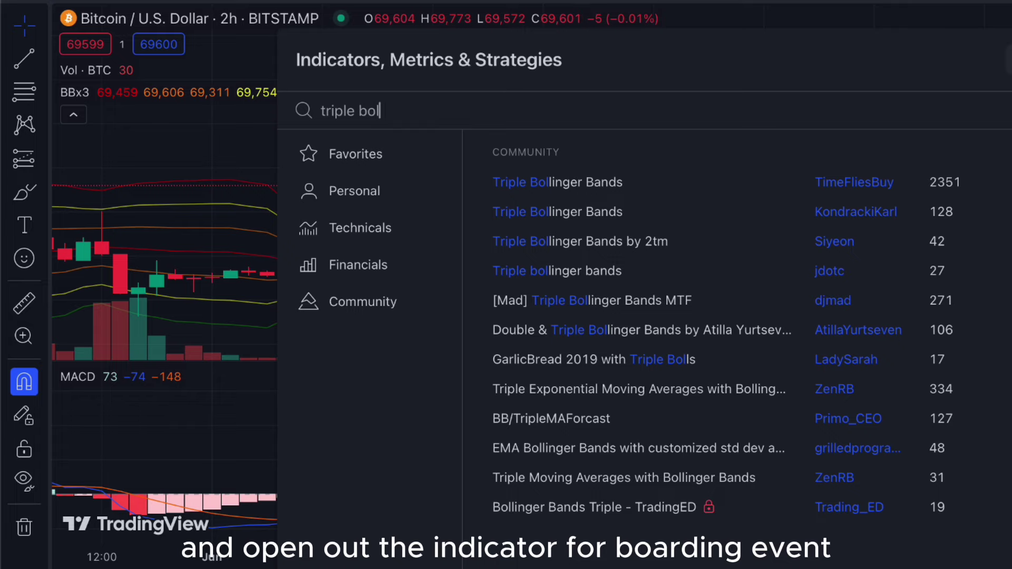
pyautogui.click(1009, 59)
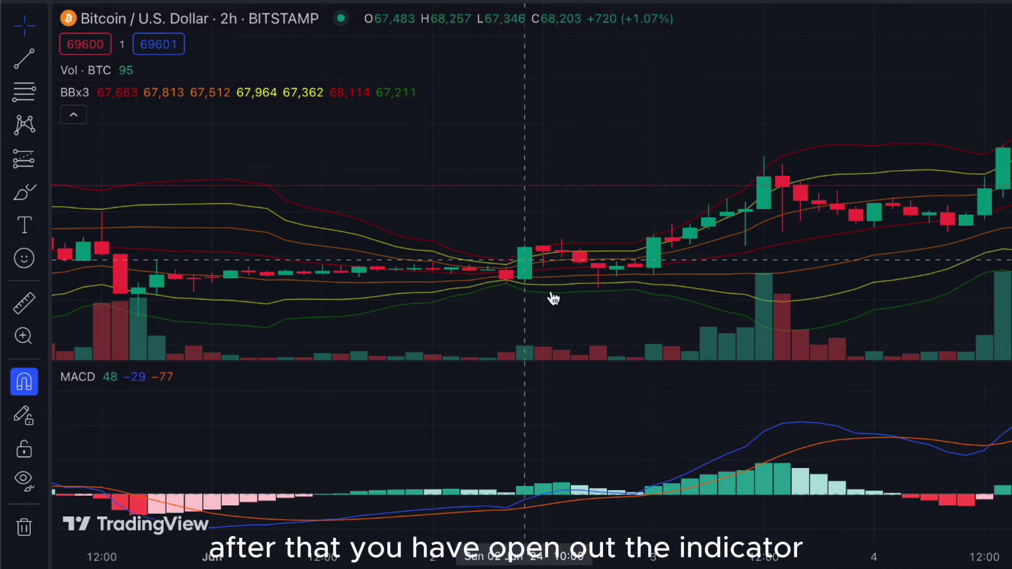
pyautogui.click(74, 92)
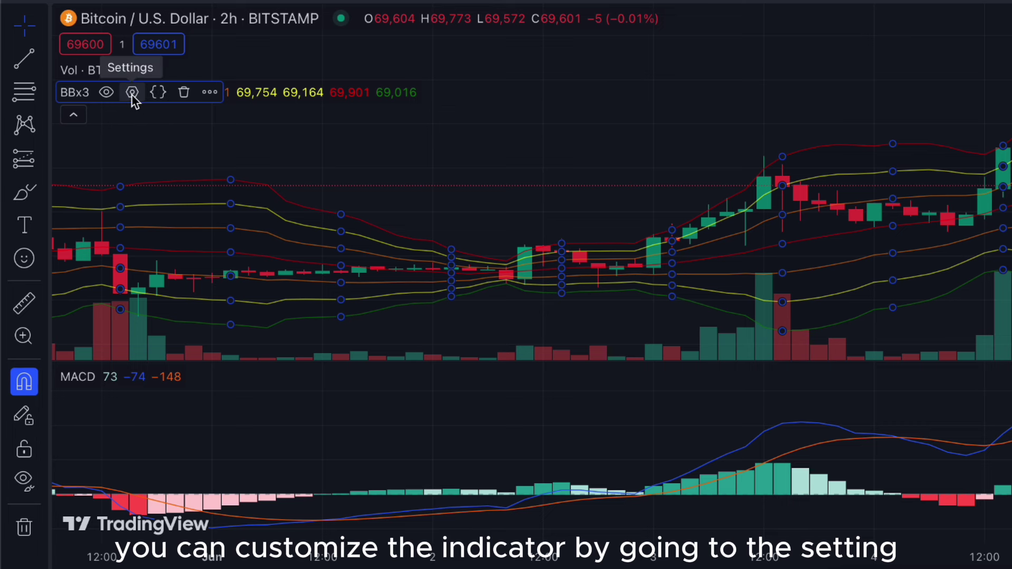
pyautogui.doubleClick(65, 94)
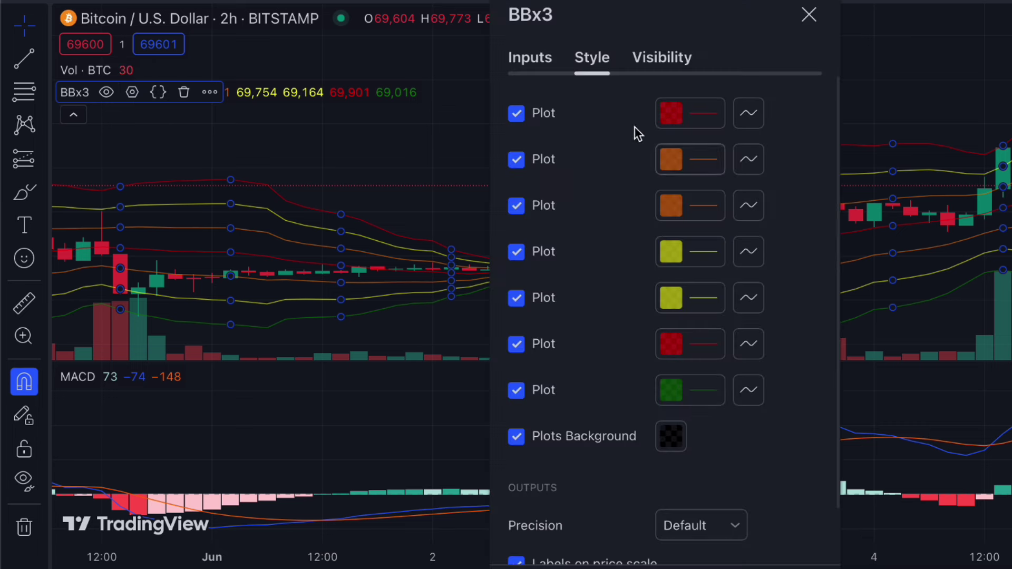
pyautogui.click(529, 58)
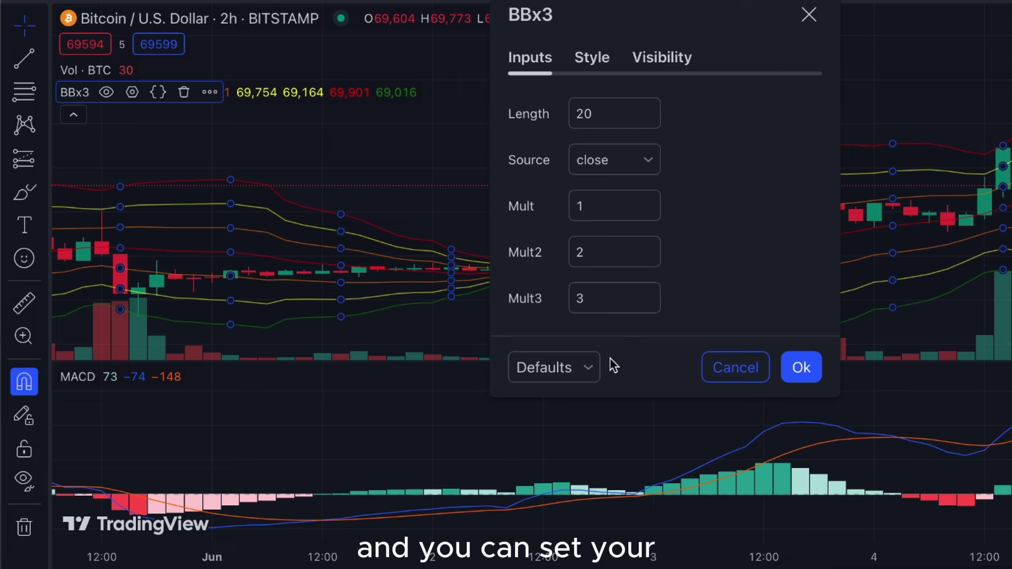
pyautogui.click(590, 365)
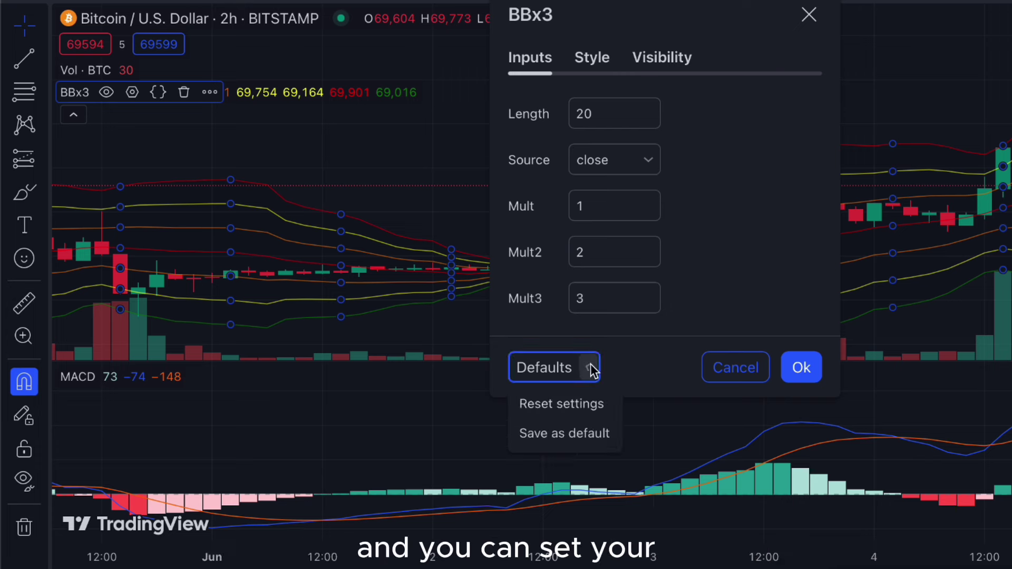
pyautogui.click(668, 300)
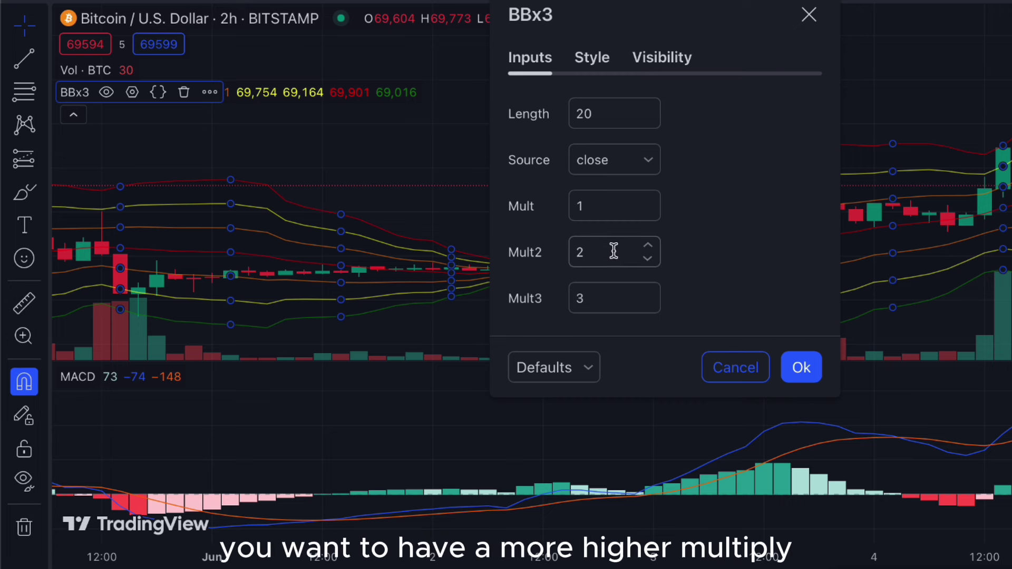
pyautogui.doubleClick(599, 108)
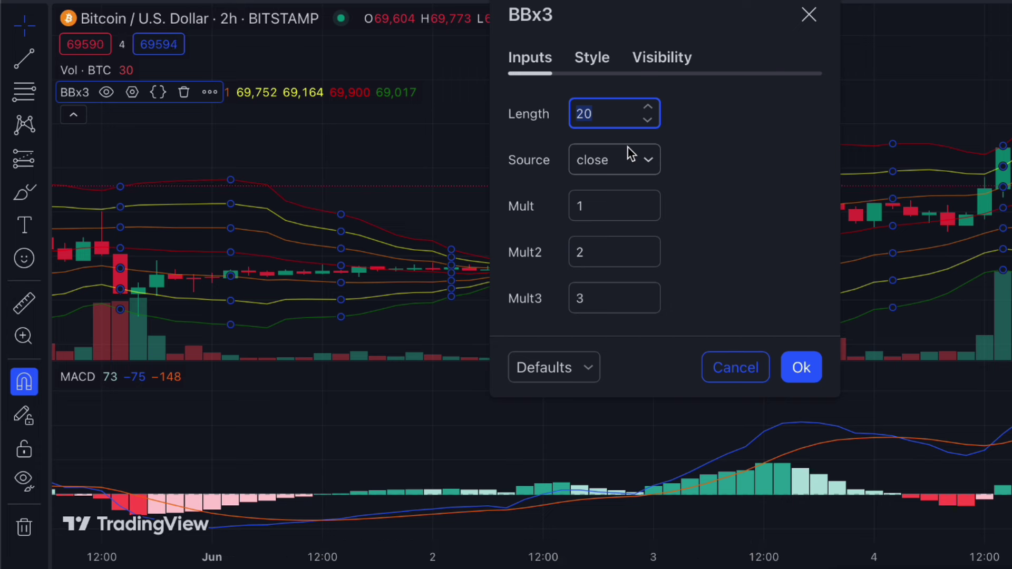
pyautogui.click(593, 53)
pyautogui.click(660, 59)
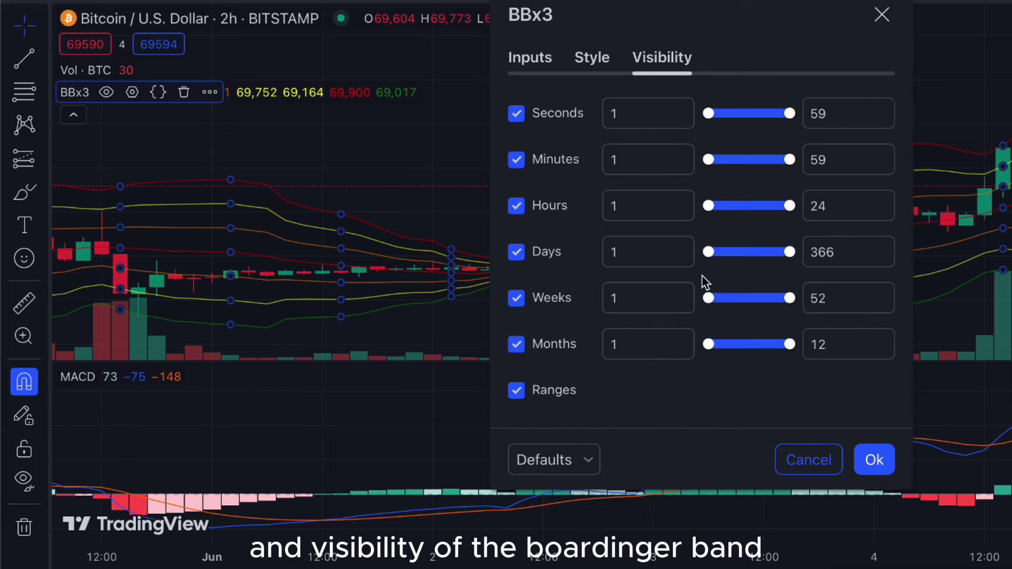
pyautogui.click(884, 15)
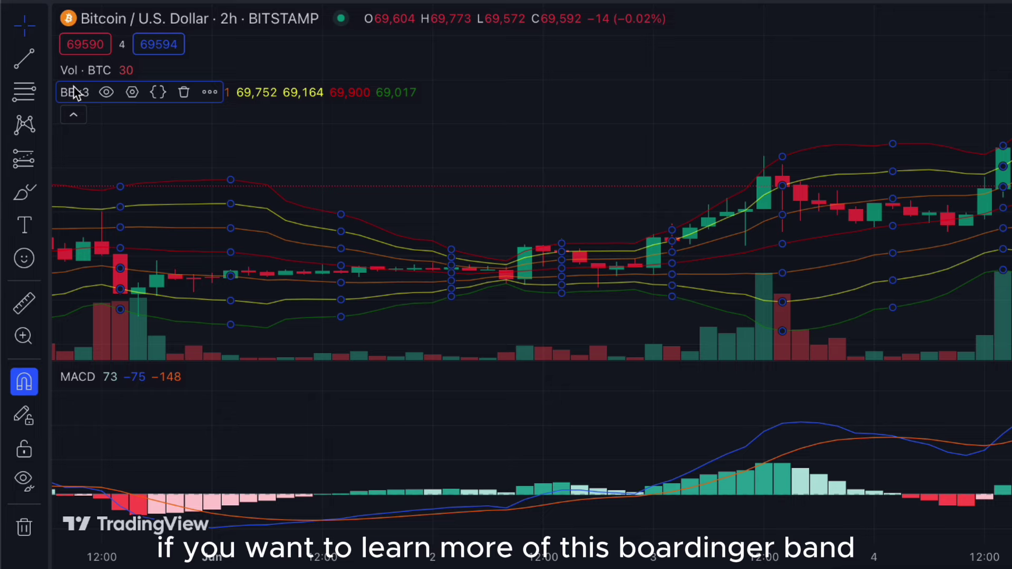
# - Reload the chart page and open the BBx3 indicator's 'About this script' information page
pyautogui.press('super+l')
pyautogui.press('Return')
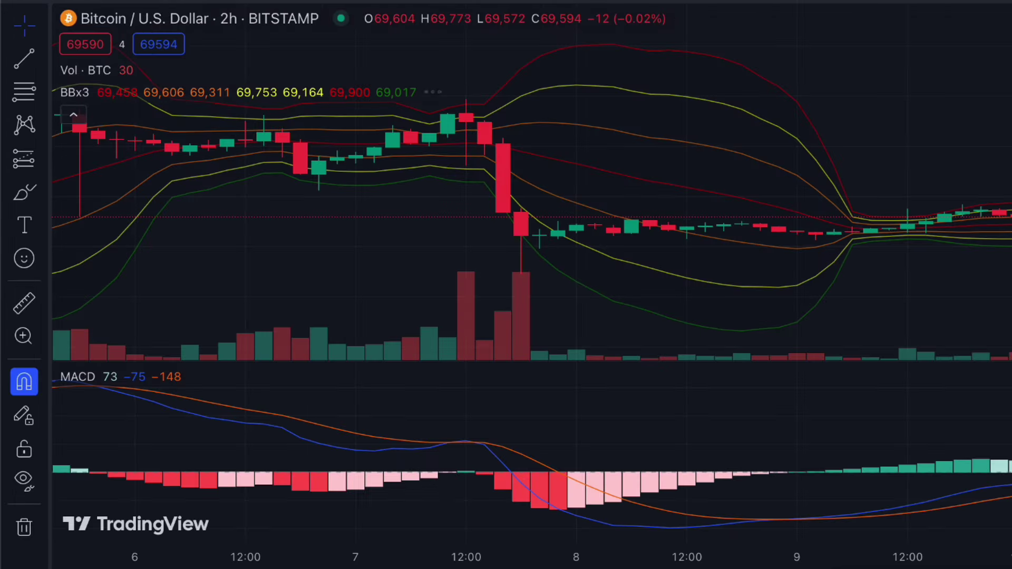
pyautogui.moveTo(96, 77)
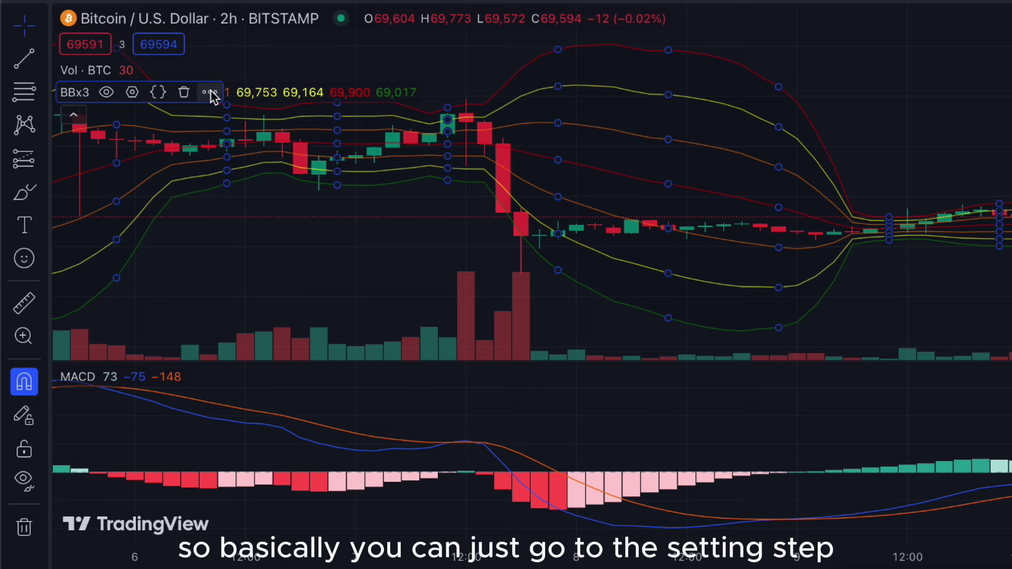
pyautogui.click(209, 92)
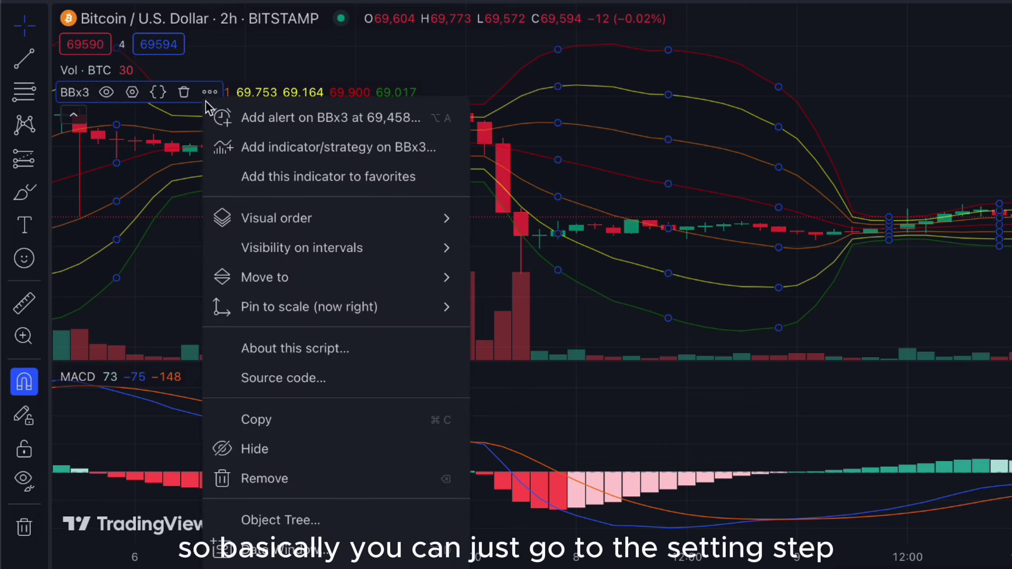
pyautogui.click(309, 339)
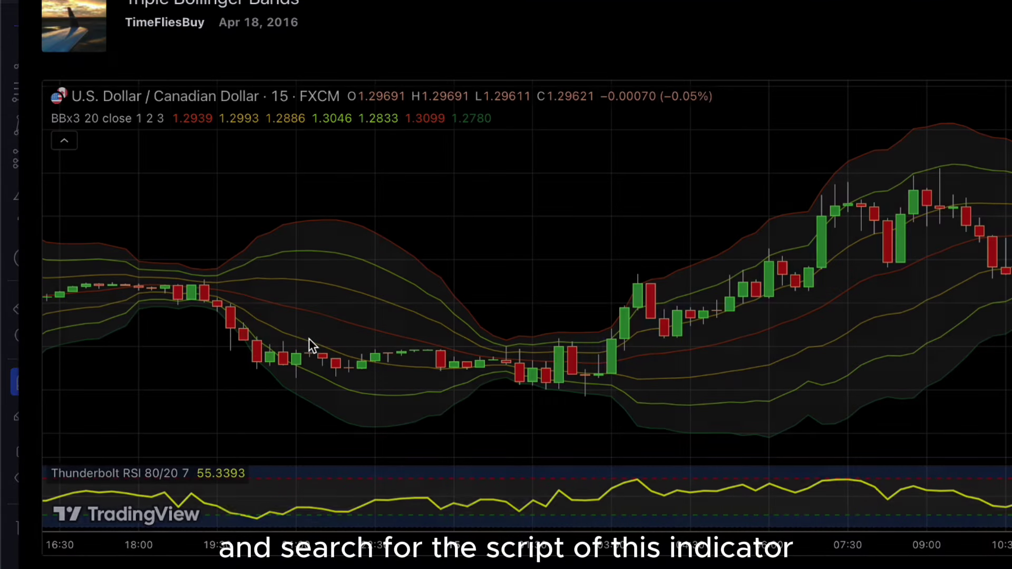
# - Scroll through the Triple Bollinger Bands description and source, then pan the BTCUSD chart to earlier days
pyautogui.scroll(-6, 345, 254)
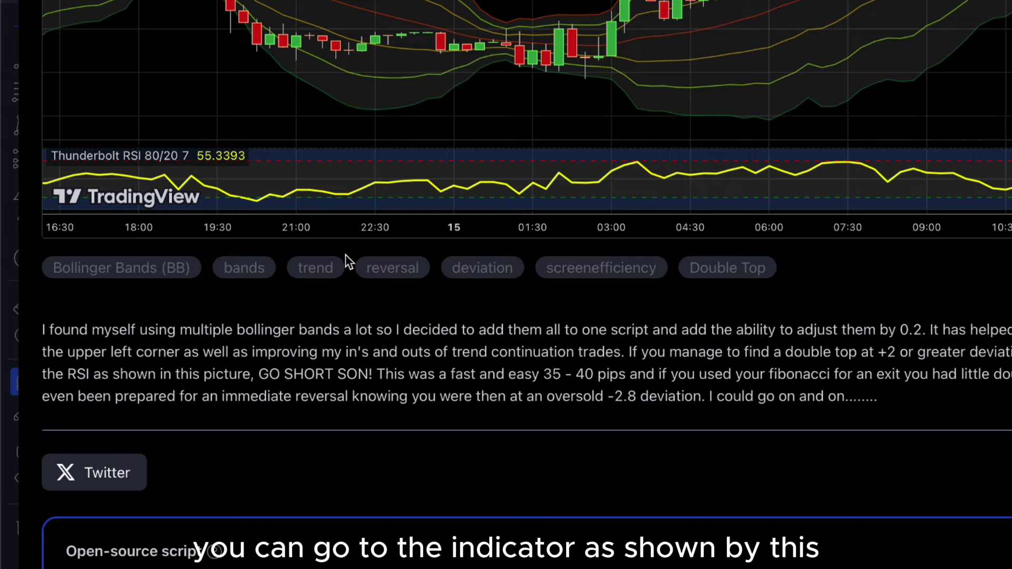
pyautogui.scroll(6, 346, 255)
pyautogui.scroll(-15, 540, 157)
pyautogui.scroll(15, 548, 156)
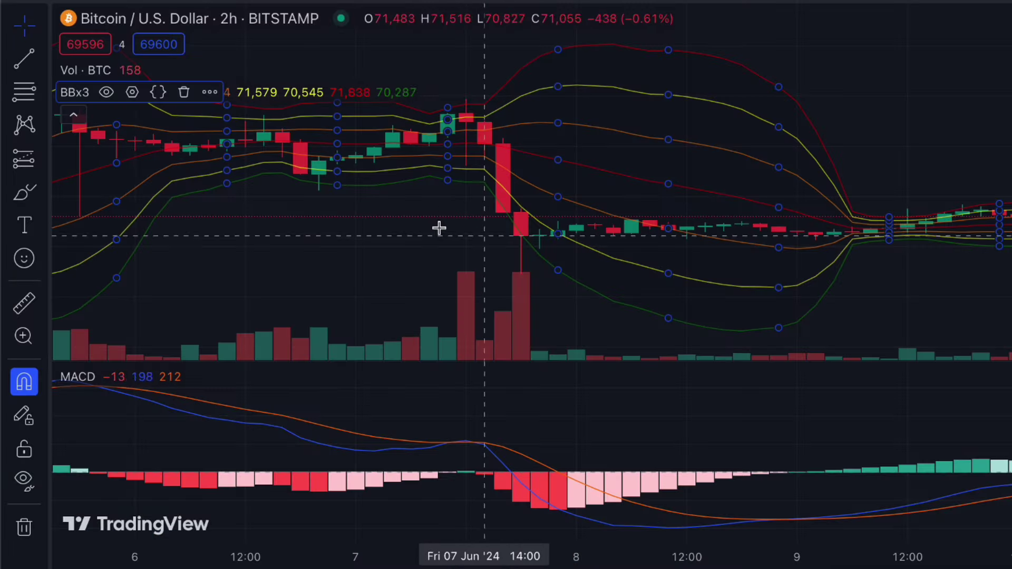
pyautogui.moveTo(437, 226); pyautogui.dragTo(758, 212)
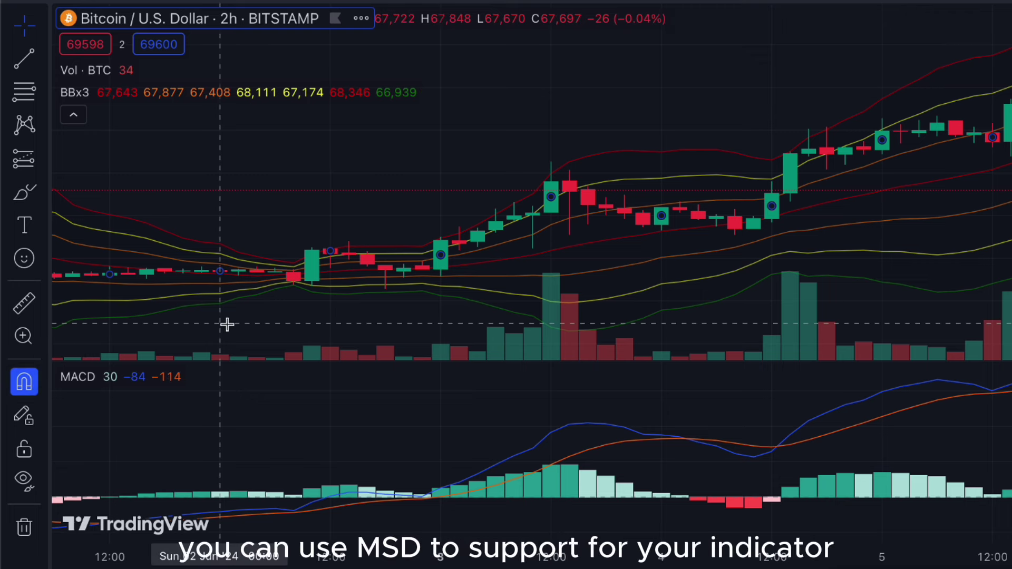
# - Draw a yellow freehand loop around the rising candles hugging the upper Bollinger band
pyautogui.moveTo(340, 303); pyautogui.dragTo(560, 299)
pyautogui.scroll(3, 501, 285)
pyautogui.moveTo(502, 289); pyautogui.dragTo(583, 275)
pyautogui.moveTo(675, 259)
pyautogui.mouseDown()
pyautogui.moveTo(712, 251)
pyautogui.moveTo(657, 260)
pyautogui.mouseUp()
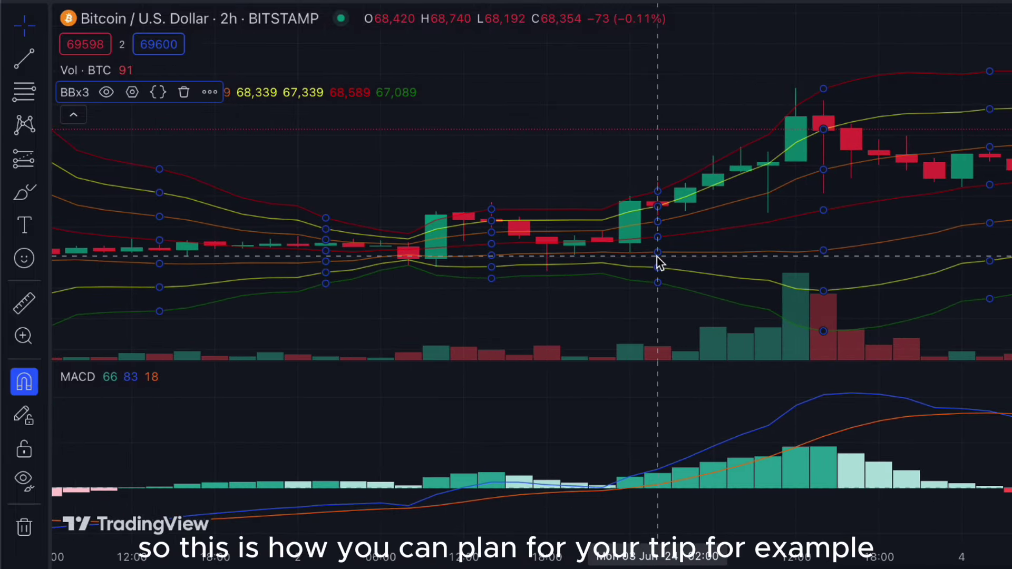
pyautogui.click(657, 259)
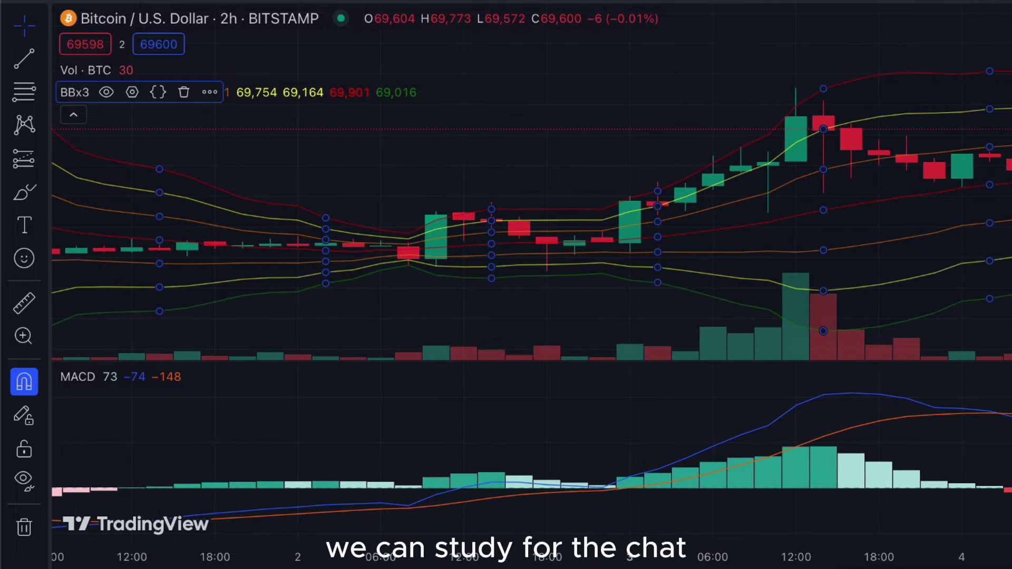
pyautogui.moveTo(654, 222)
pyautogui.mouseDown()
pyautogui.moveTo(714, 158)
pyautogui.moveTo(843, 110)
pyautogui.moveTo(768, 176)
pyautogui.moveTo(657, 226)
pyautogui.mouseUp()
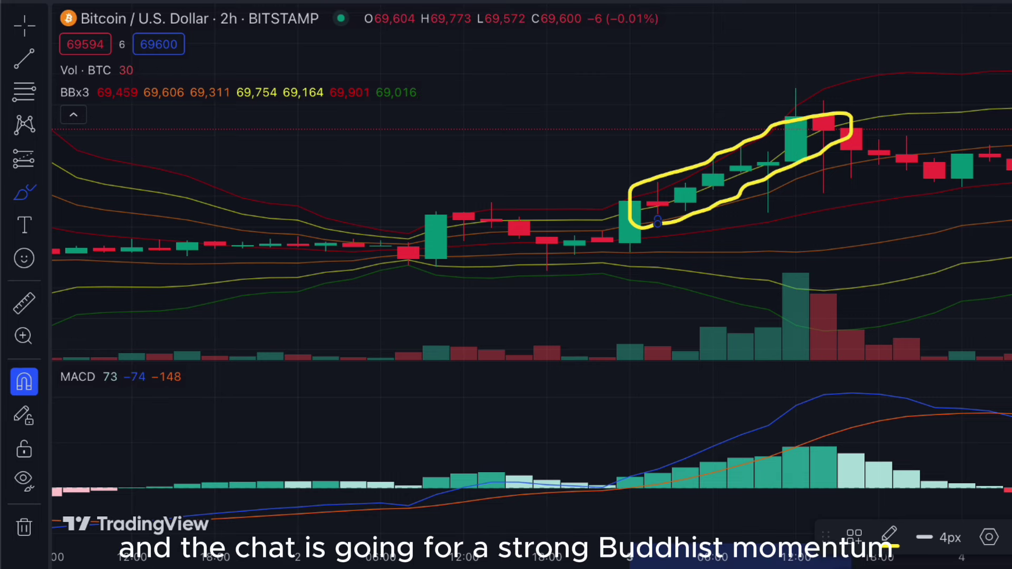
# - Draw a yellow arrow to the MACD peak and place the label 'yellow line = intermediate support'
pyautogui.moveTo(631, 441)
pyautogui.mouseDown()
pyautogui.moveTo(657, 422)
pyautogui.moveTo(796, 404)
pyautogui.mouseUp()
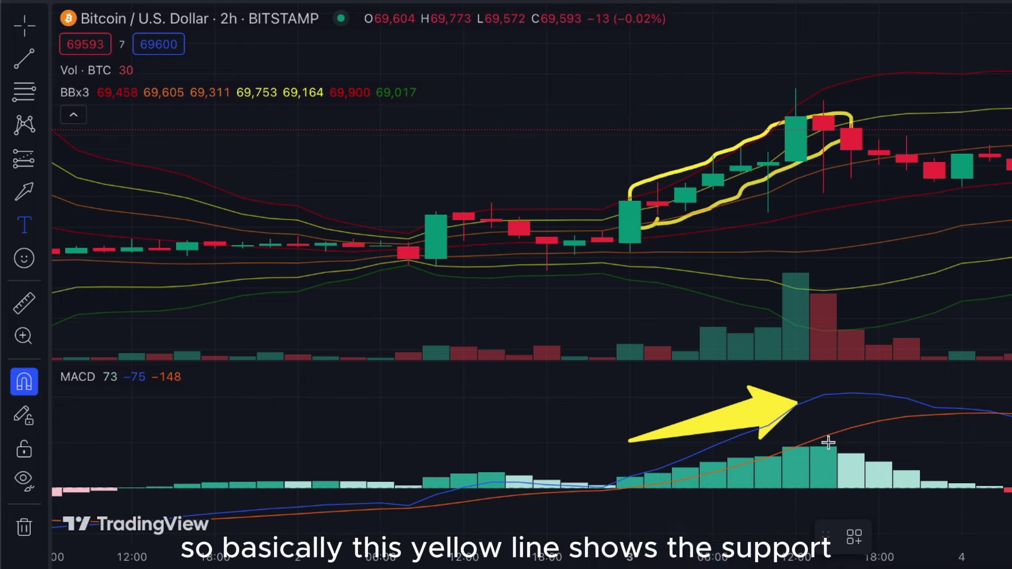
pyautogui.click(546, 101)
pyautogui.write('yel')
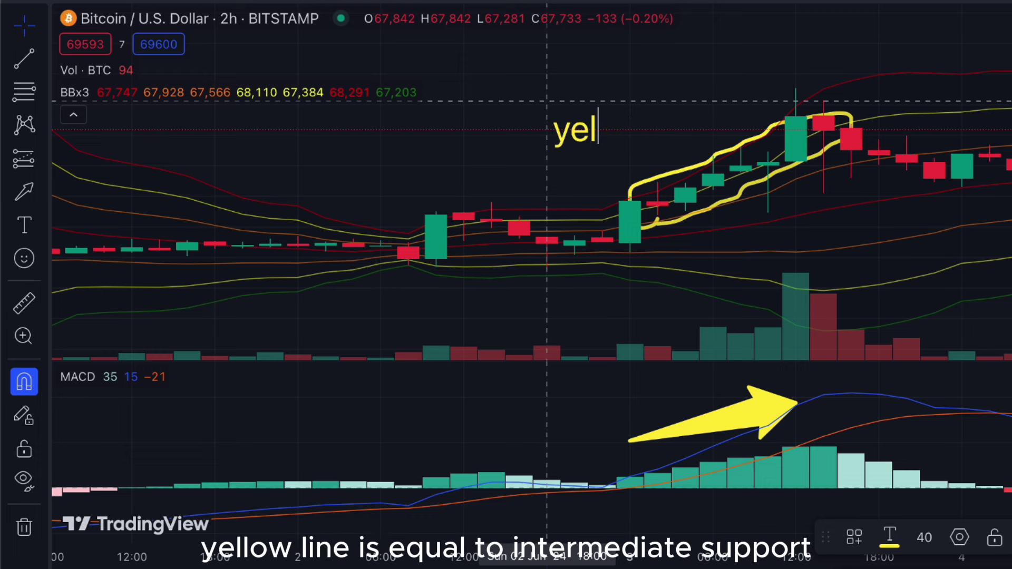
pyautogui.write('low line = interme')
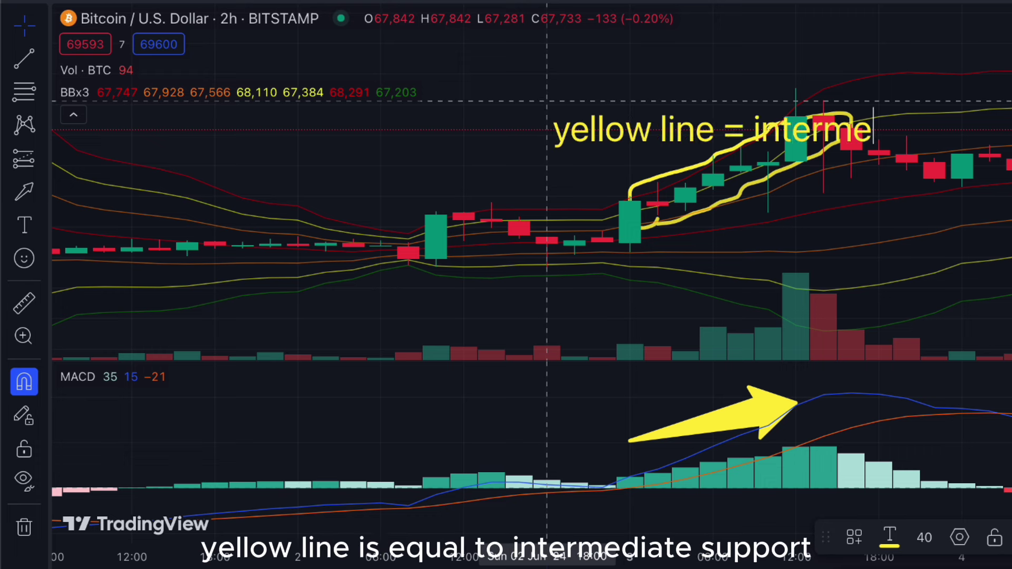
pyautogui.write('diate sup')
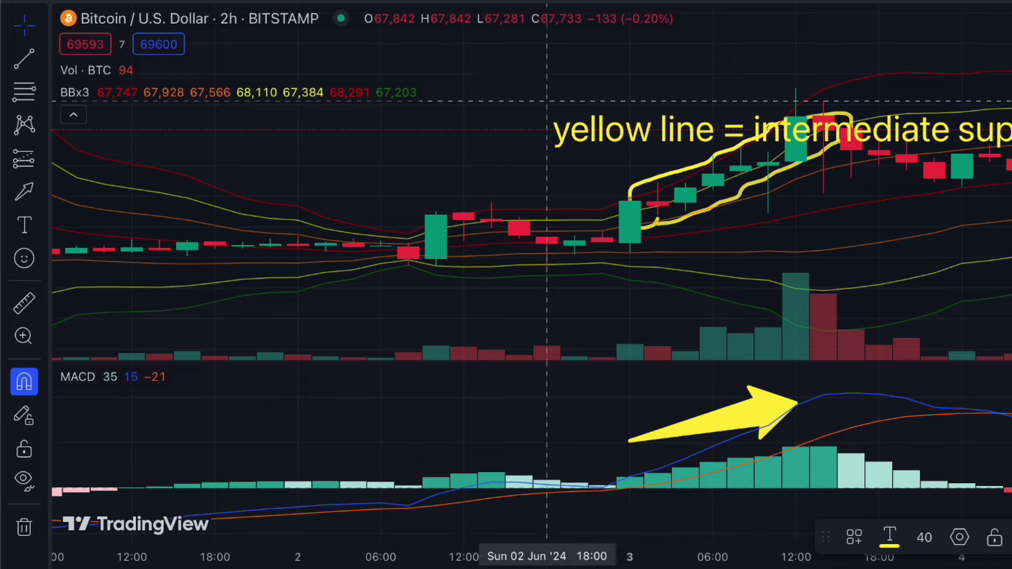
pyautogui.moveTo(644, 132); pyautogui.dragTo(255, 141)
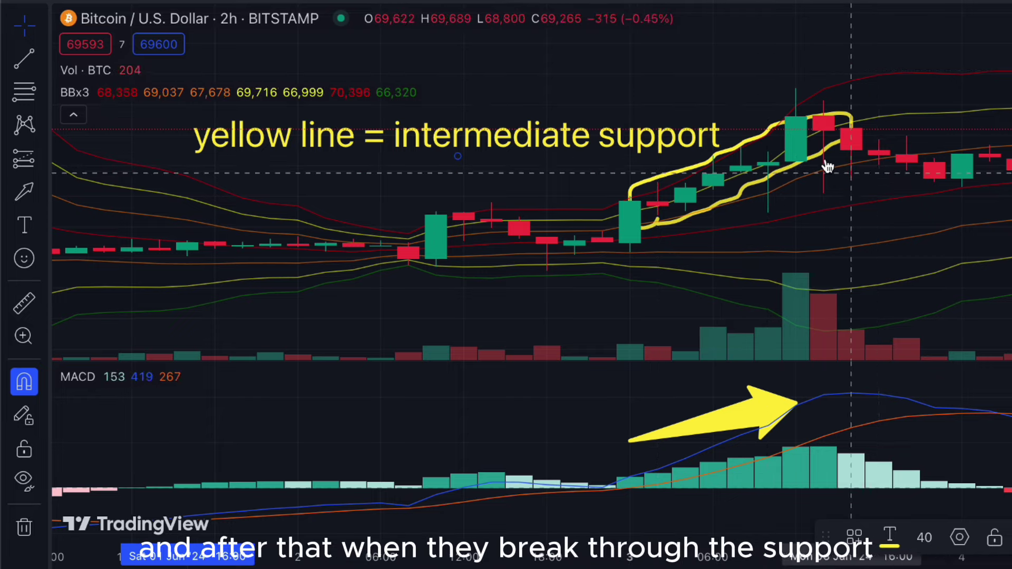
# - Place a short position after the peak candle with stop 132 (0.19%) and target 674
pyautogui.click(44, 160)
pyautogui.click(84, 180)
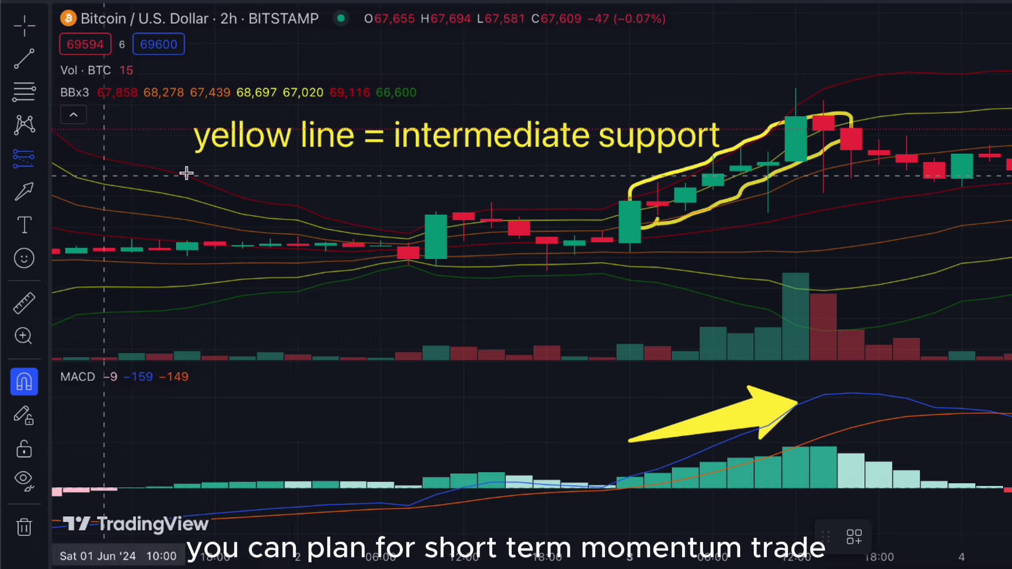
pyautogui.click(852, 122)
pyautogui.moveTo(852, 169)
pyautogui.mouseDown()
pyautogui.moveTo(859, 148)
pyautogui.moveTo(878, 176)
pyautogui.moveTo(891, 166)
pyautogui.moveTo(881, 153)
pyautogui.mouseUp()
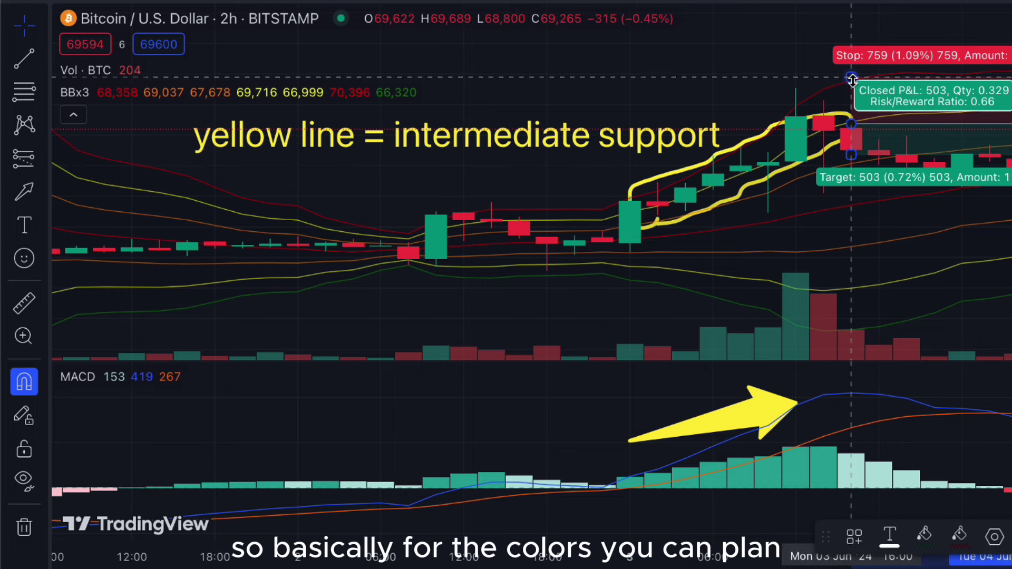
pyautogui.moveTo(853, 78); pyautogui.dragTo(853, 79)
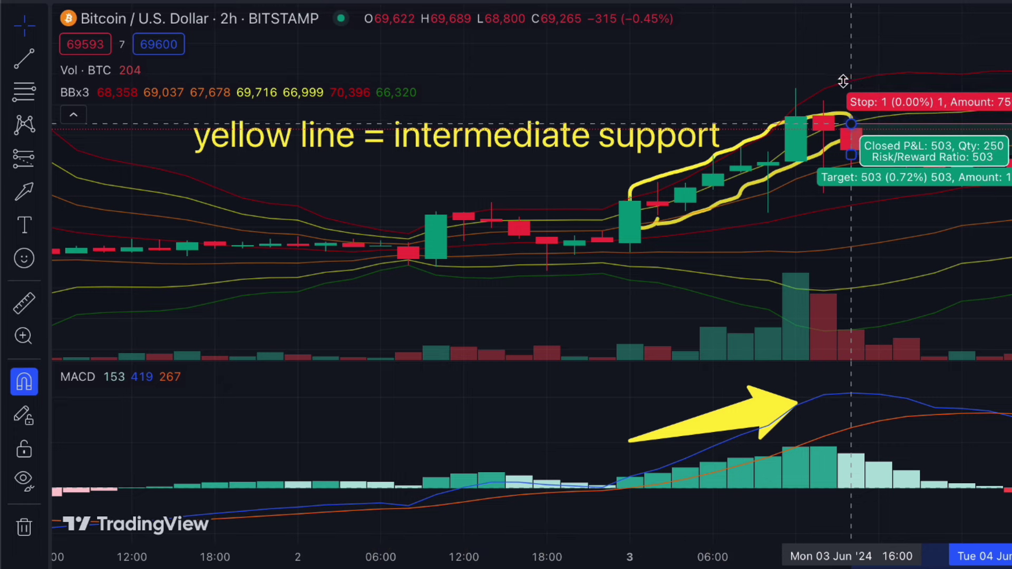
pyautogui.moveTo(846, 104); pyautogui.dragTo(847, 96)
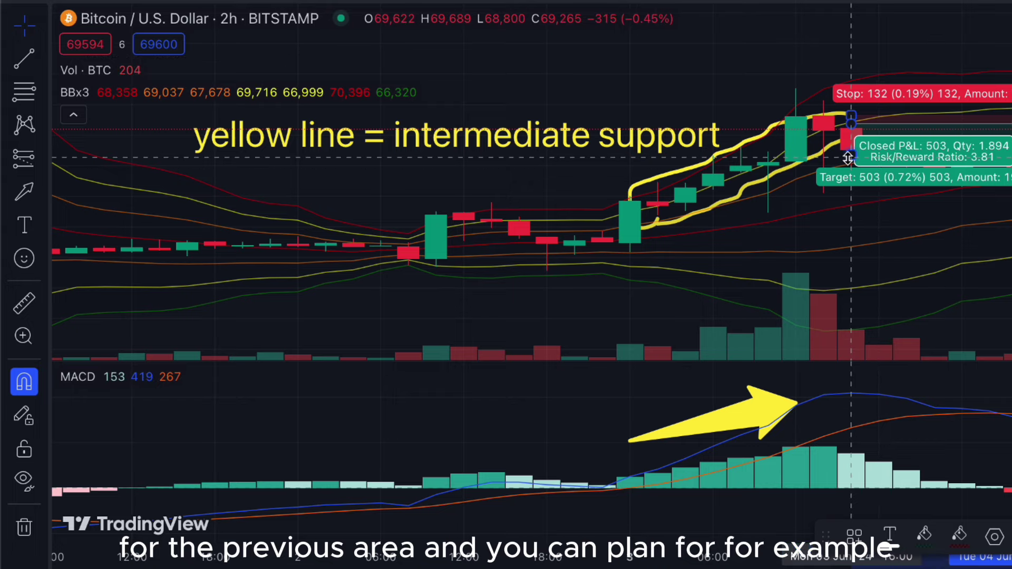
pyautogui.scroll(-3, 842, 155)
pyautogui.scroll(5, 738, 163)
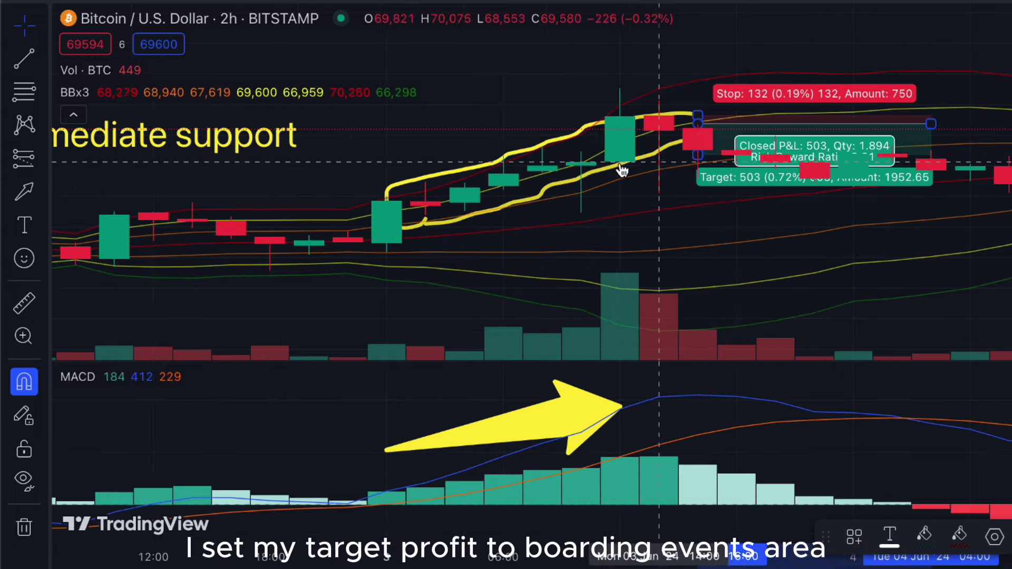
pyautogui.moveTo(702, 165); pyautogui.dragTo(735, 161)
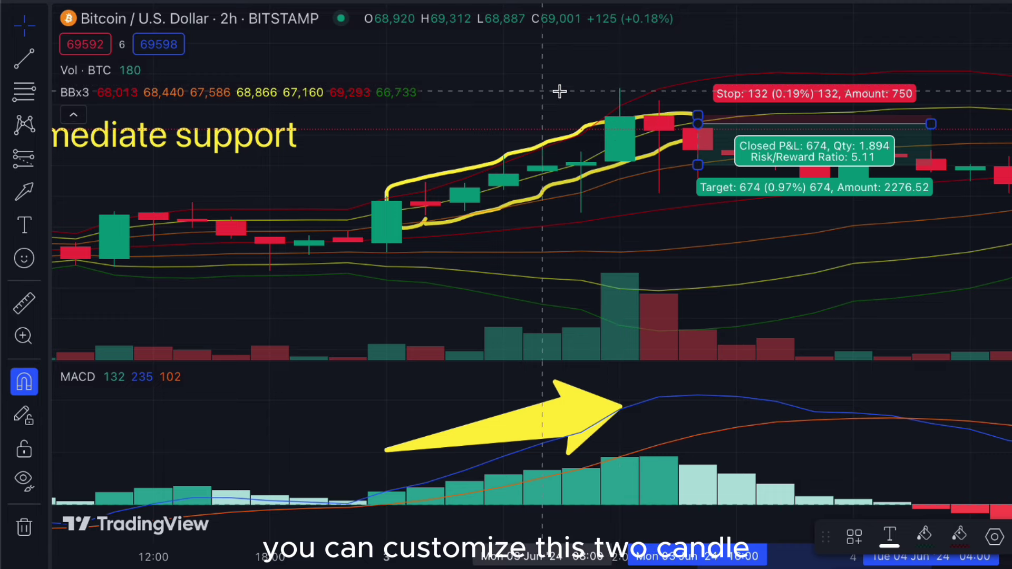
# - Pan back over the rally and select the short position to review its 5.11 risk/reward
pyautogui.hscroll(5, 648, 151)
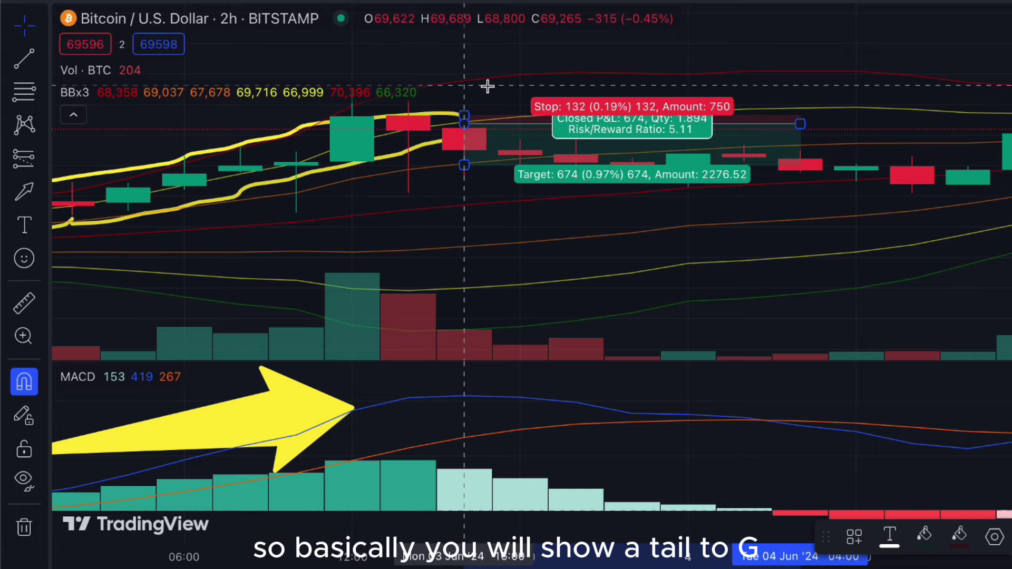
pyautogui.moveTo(479, 86); pyautogui.dragTo(621, 94)
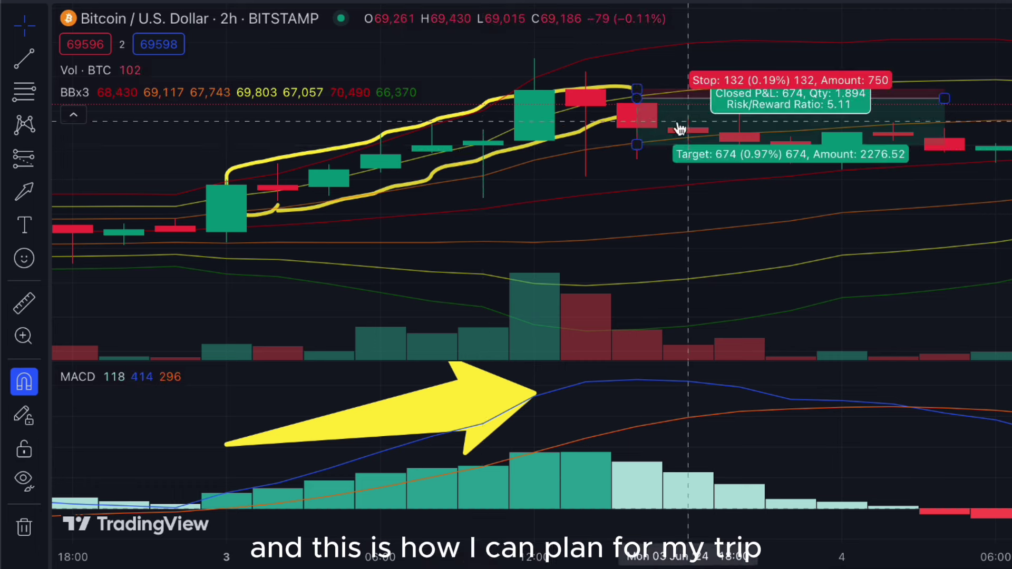
pyautogui.click(678, 128)
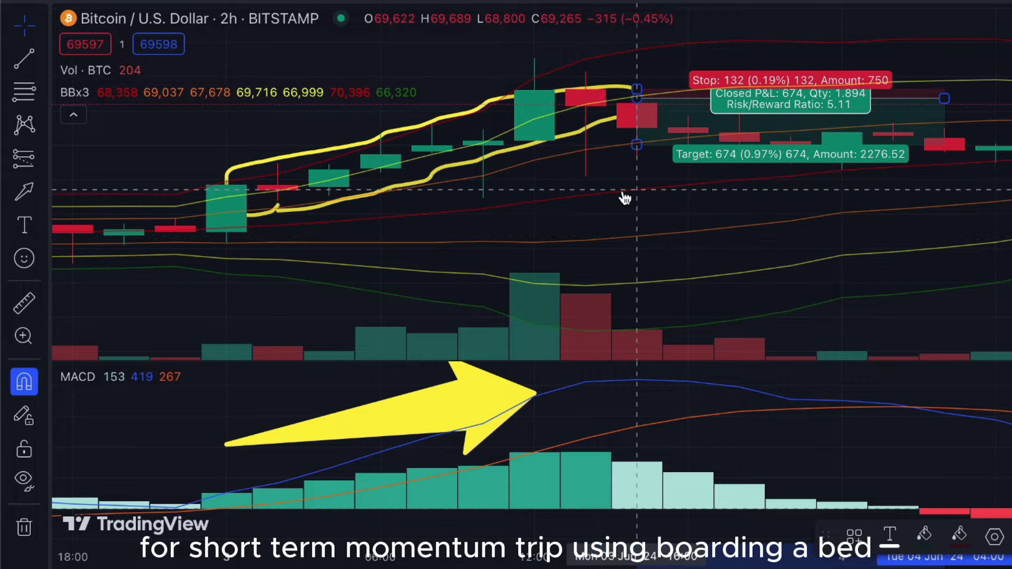
pyautogui.scroll(-2, 619, 192)
pyautogui.scroll(3, 619, 192)
pyautogui.scroll(-3, 621, 199)
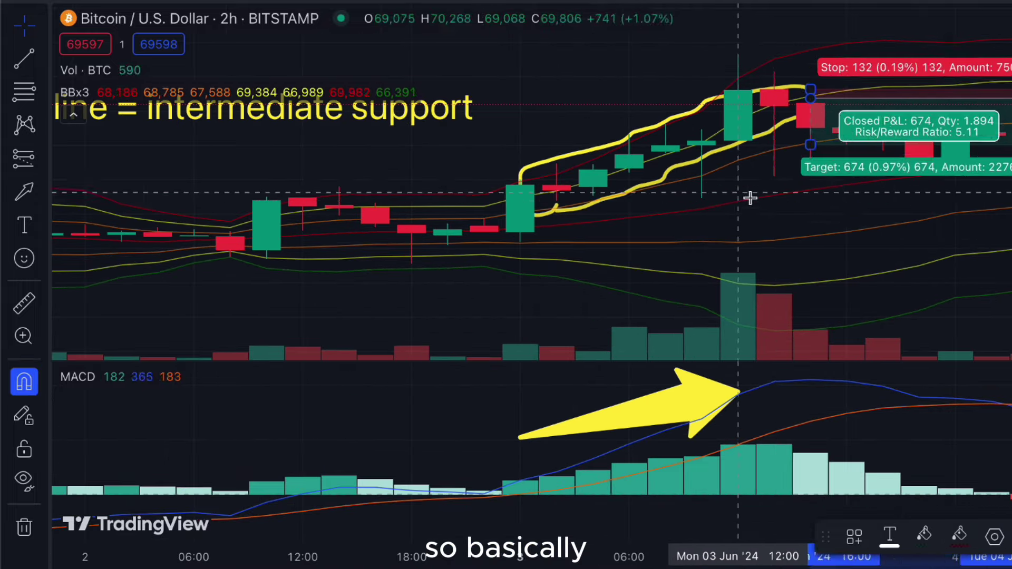
pyautogui.moveTo(738, 197); pyautogui.dragTo(413, 242)
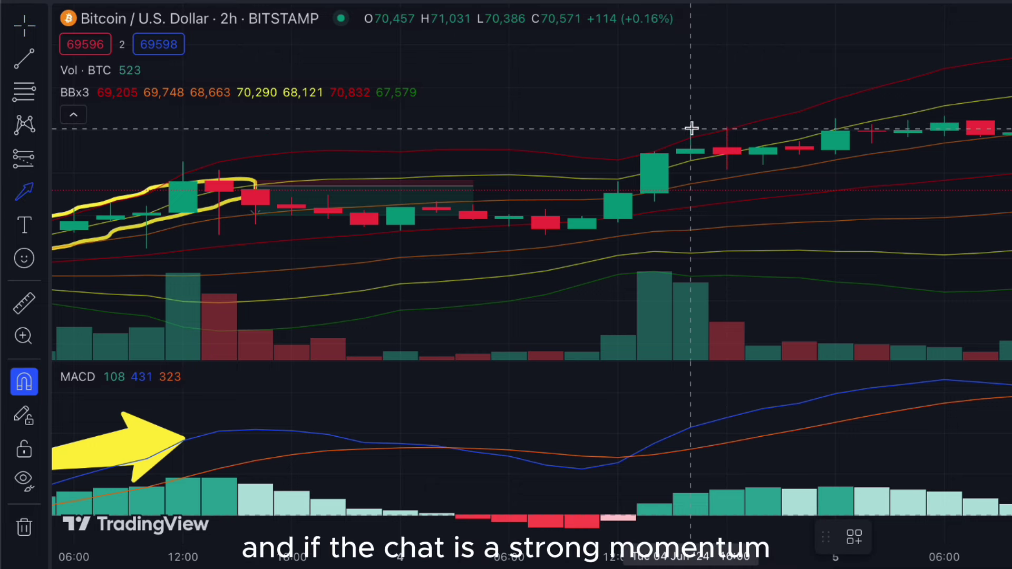
# - Draw a yellow upward arrow from the 4 June breakout candle, then pan back to the 20 May rally
pyautogui.moveTo(690, 130); pyautogui.dragTo(727, 49)
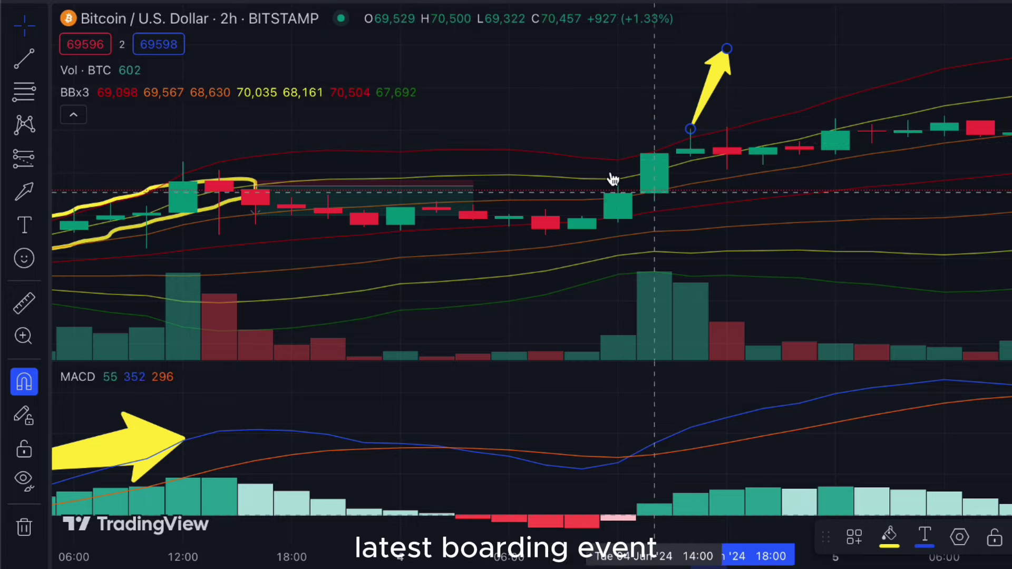
pyautogui.hscroll(-15, 611, 140)
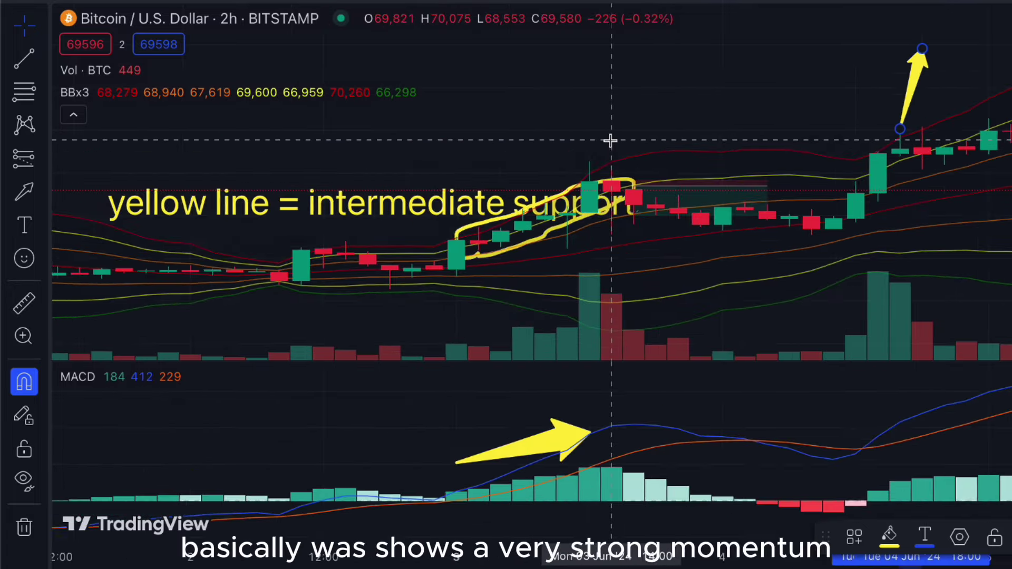
pyautogui.hscroll(-10, 301, 151)
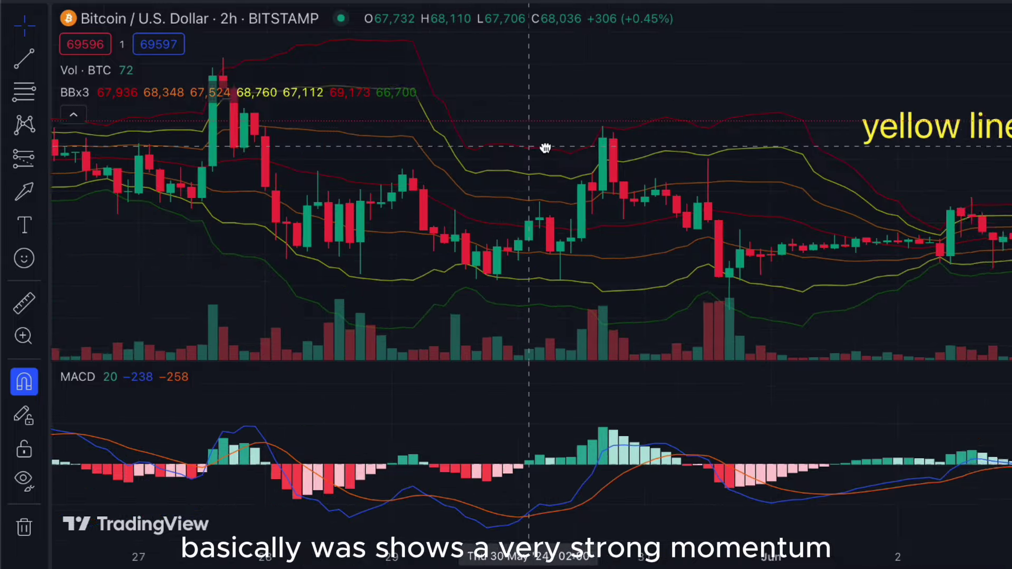
pyautogui.moveTo(199, 192); pyautogui.dragTo(643, 204)
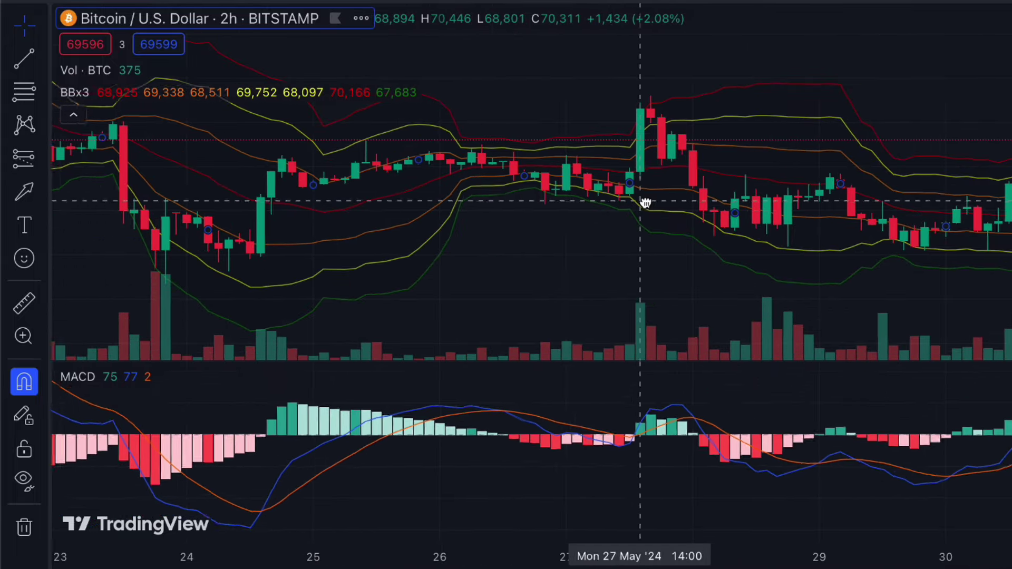
pyautogui.moveTo(393, 210); pyautogui.dragTo(621, 207)
pyautogui.moveTo(440, 220); pyautogui.dragTo(690, 214)
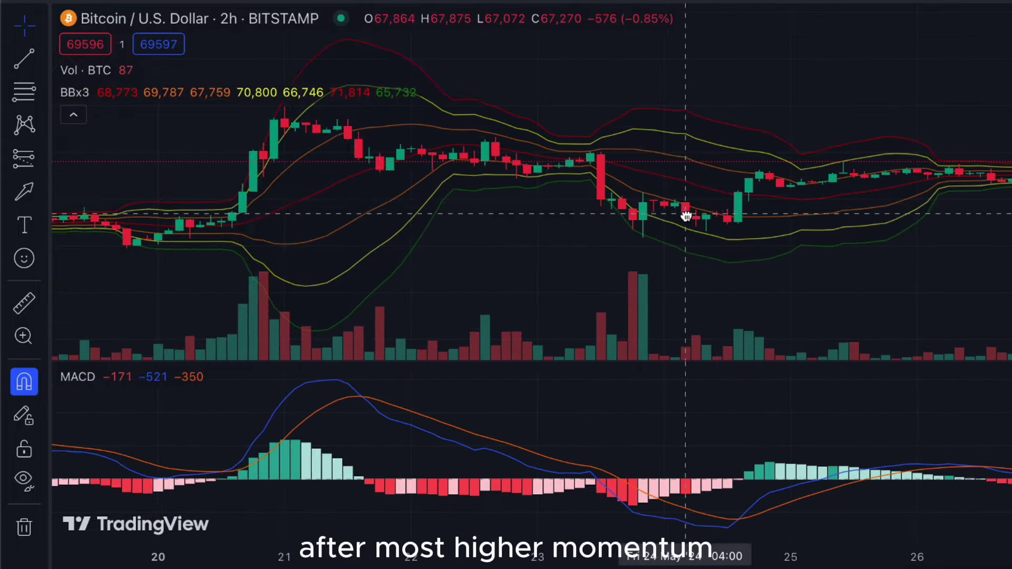
pyautogui.moveTo(383, 212); pyautogui.dragTo(584, 207)
pyautogui.moveTo(411, 192); pyautogui.dragTo(538, 199)
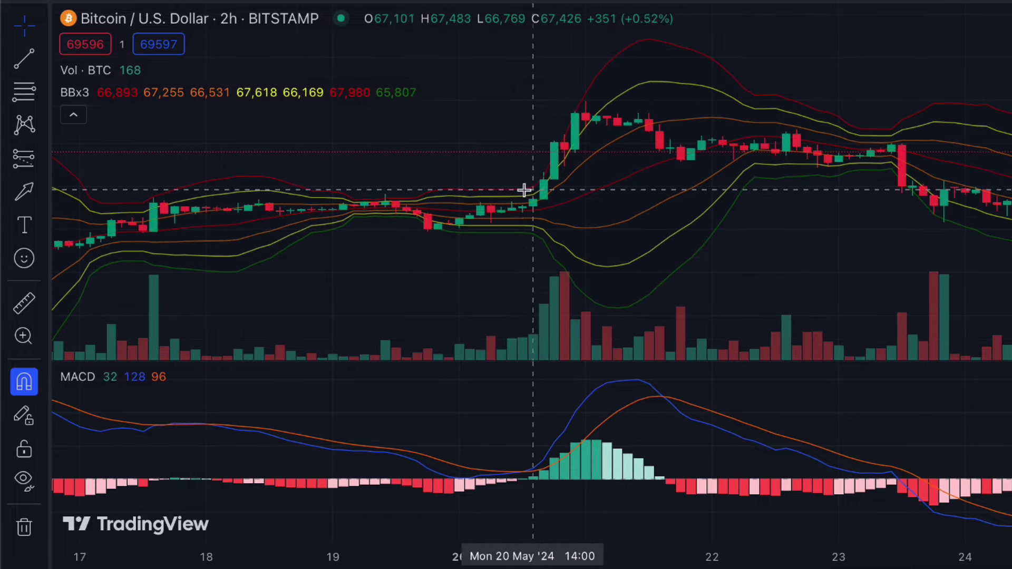
pyautogui.scroll(2, 497, 181)
pyautogui.moveTo(335, 207); pyautogui.dragTo(658, 206)
pyautogui.moveTo(514, 210); pyautogui.dragTo(373, 226)
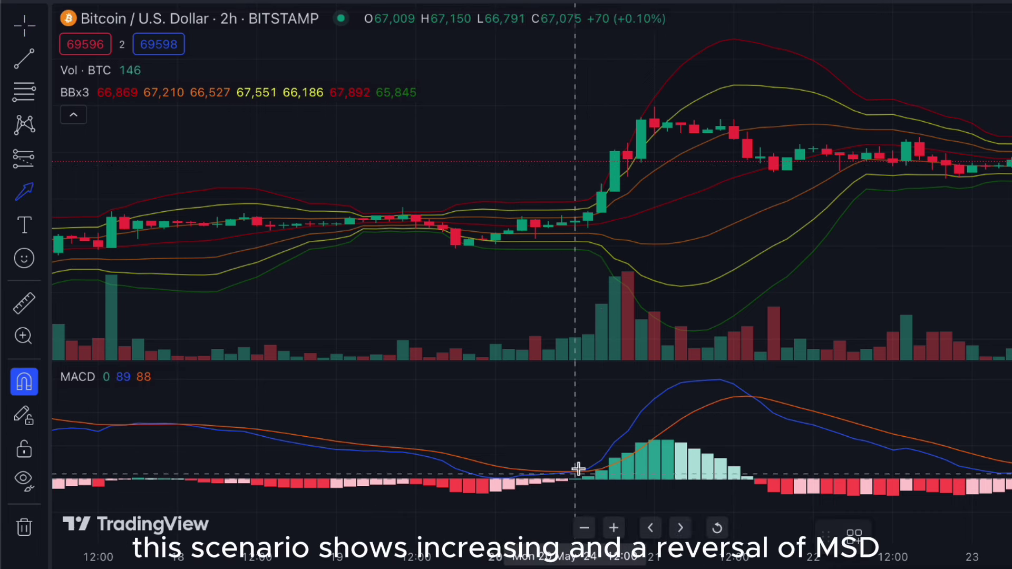
# - Finish the yellow MACD arrow under the 20 May rally and zoom in on the May 20–21 breakout
pyautogui.click(619, 427)
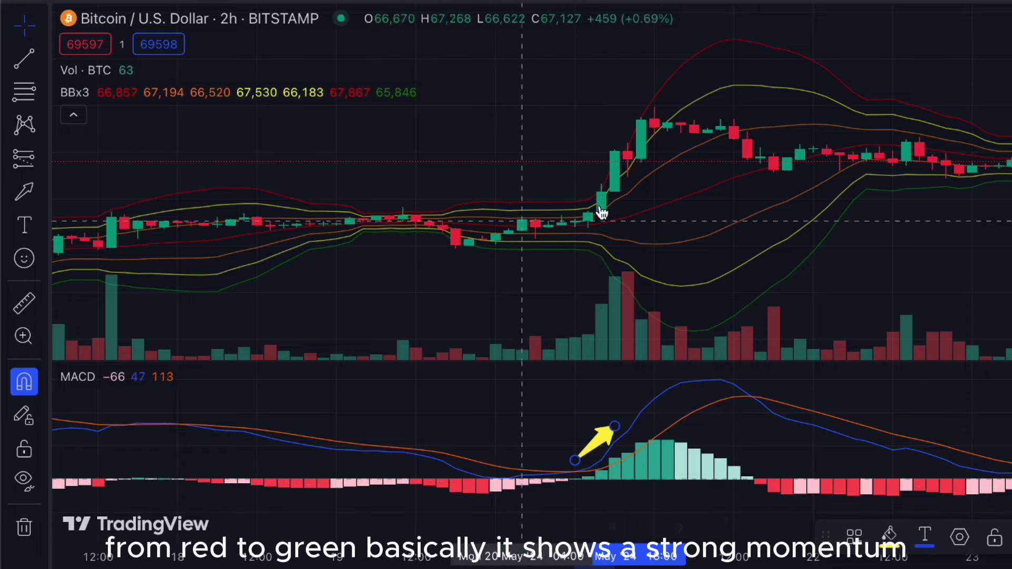
pyautogui.scroll(3, 599, 239)
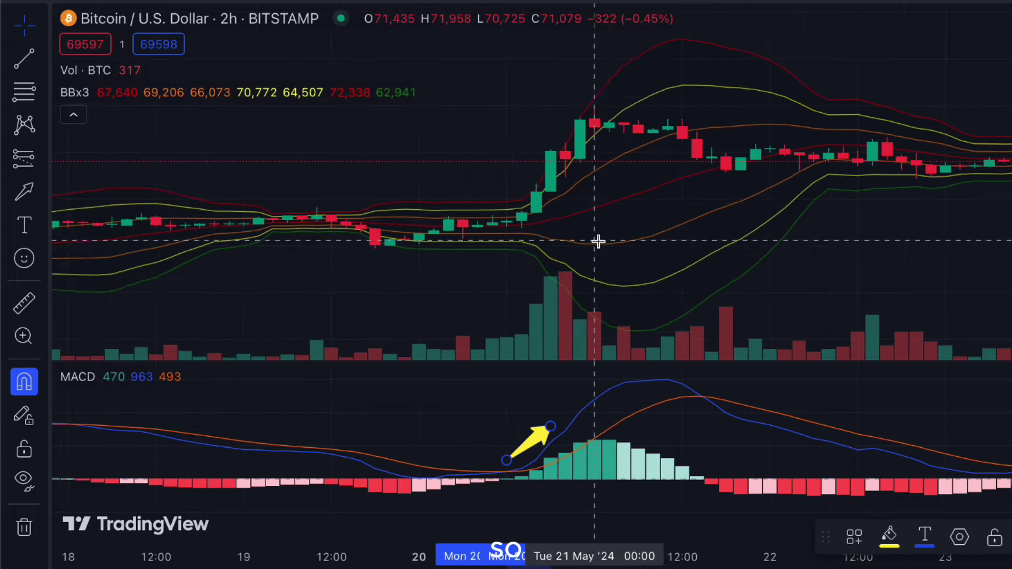
pyautogui.scroll(2, 343, 228)
pyautogui.moveTo(398, 219)
pyautogui.mouseDown()
pyautogui.moveTo(219, 228)
pyautogui.moveTo(507, 232)
pyautogui.mouseUp()
pyautogui.scroll(3, 508, 233)
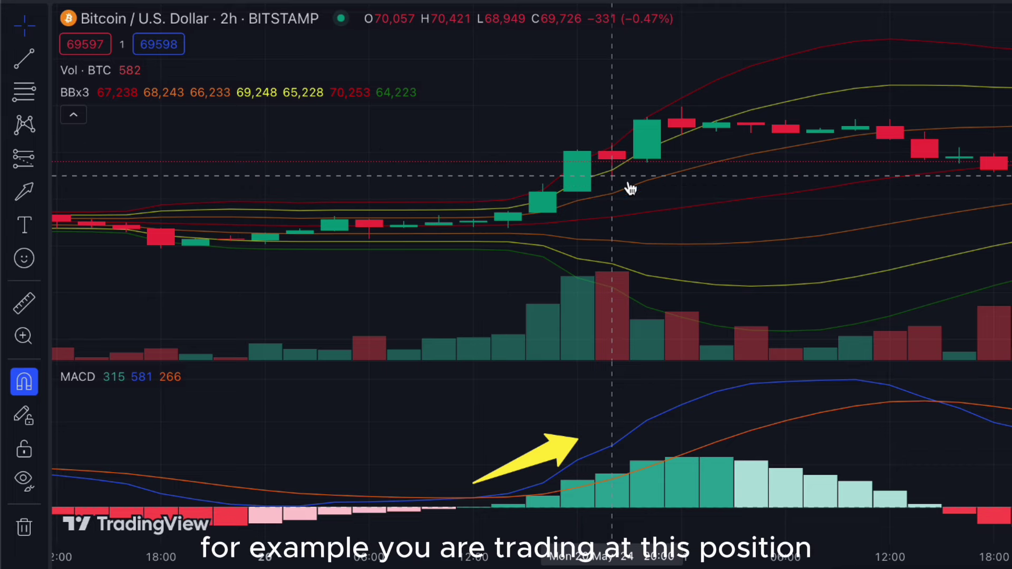
# - Loop the May 20–21 breakout candles in yellow and plan a long position with 777 stop, 1,675 target
pyautogui.click(24, 191)
pyautogui.moveTo(611, 220)
pyautogui.mouseDown()
pyautogui.moveTo(583, 187)
pyautogui.moveTo(666, 190)
pyautogui.moveTo(612, 234)
pyautogui.mouseUp()
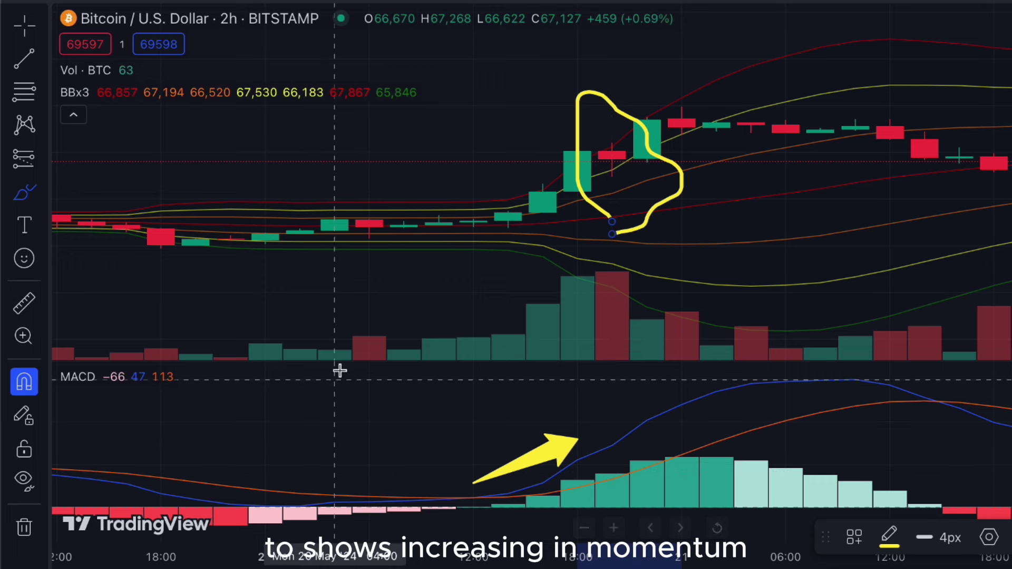
pyautogui.click(40, 159)
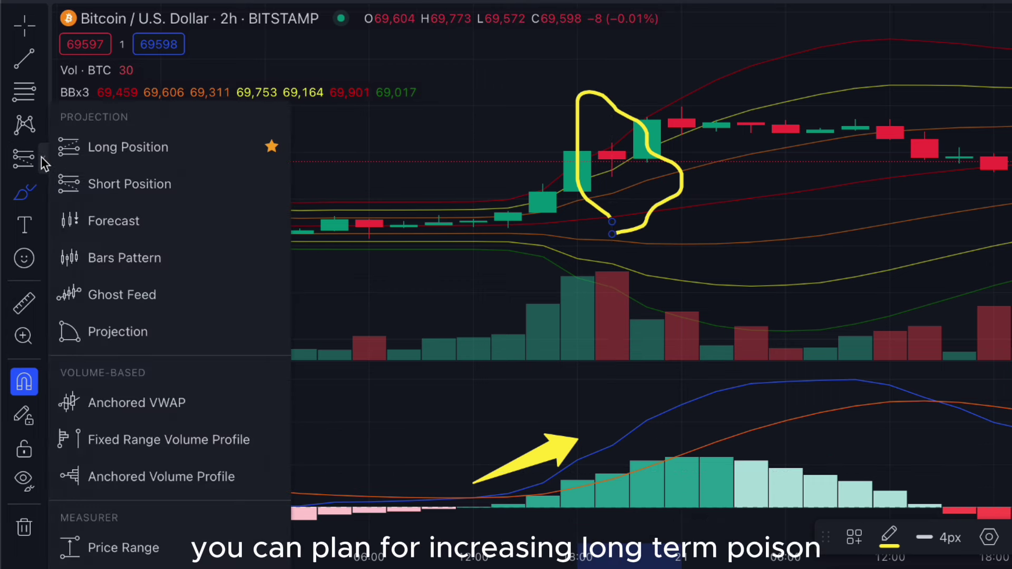
pyautogui.click(105, 145)
pyautogui.click(612, 159)
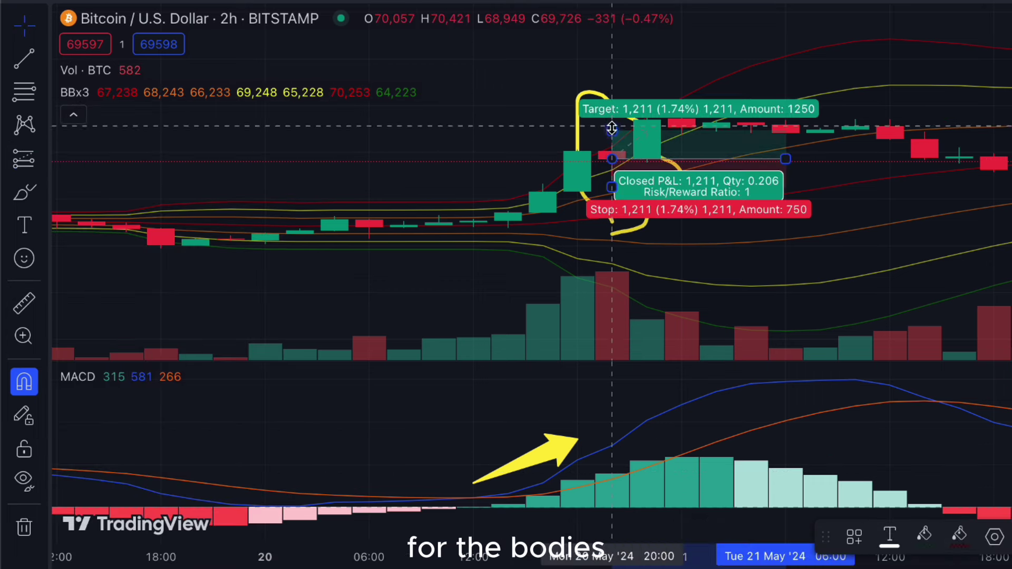
pyautogui.moveTo(609, 179)
pyautogui.mouseDown()
pyautogui.moveTo(609, 158)
pyautogui.moveTo(612, 176)
pyautogui.mouseUp()
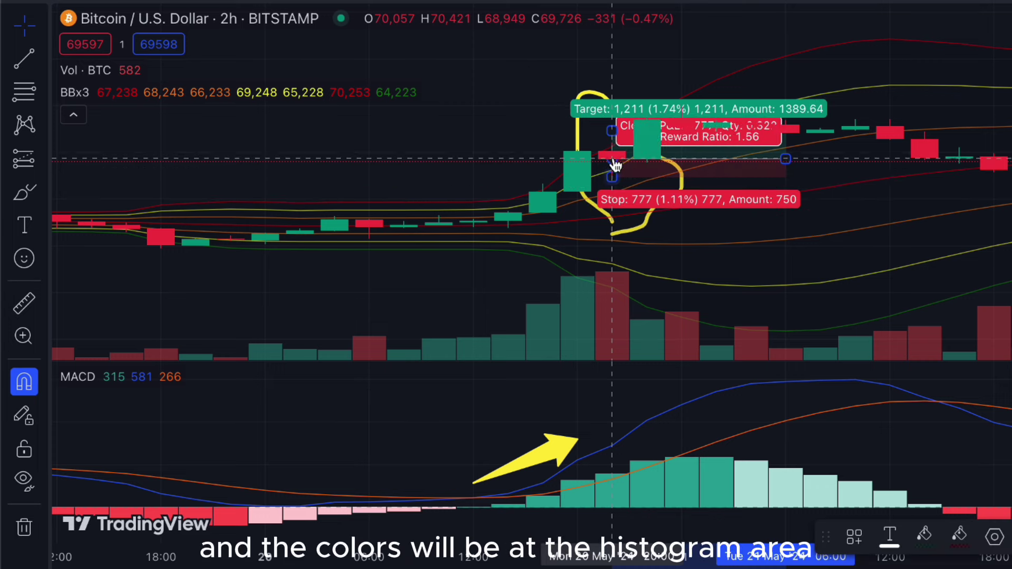
pyautogui.moveTo(611, 130); pyautogui.dragTo(609, 142)
pyautogui.moveTo(606, 97); pyautogui.dragTo(395, 93)
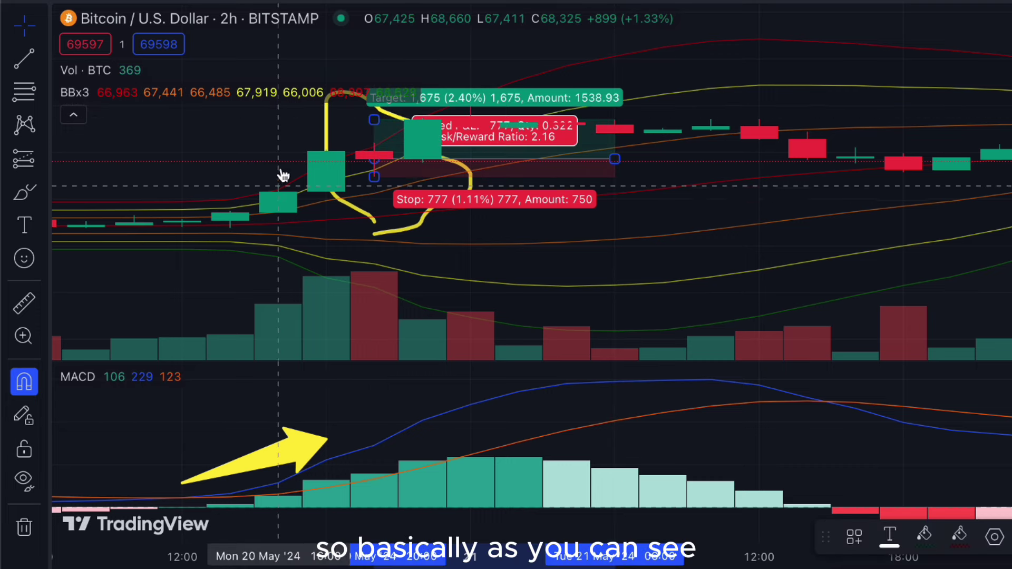
pyautogui.moveTo(271, 140); pyautogui.dragTo(422, 140)
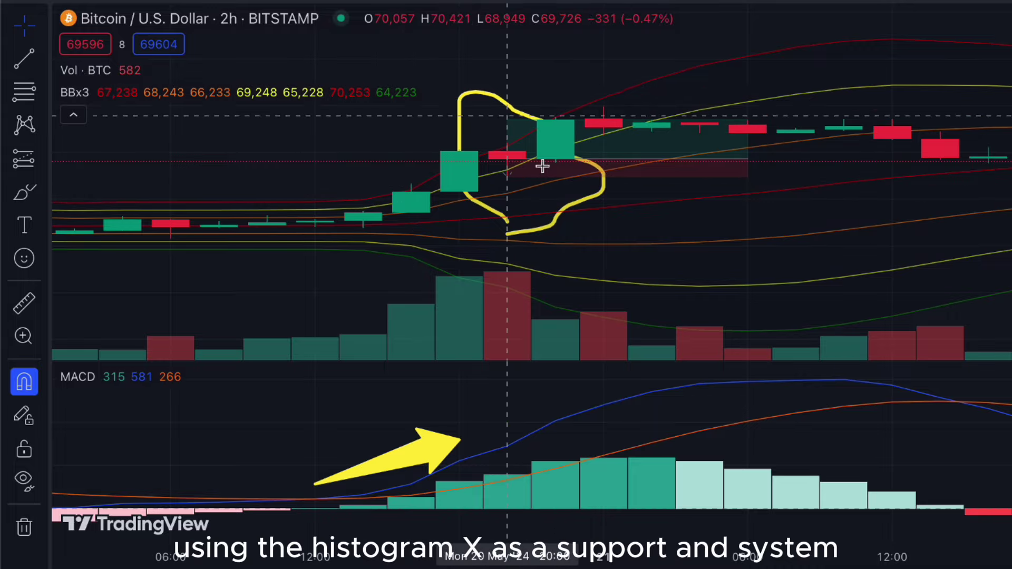
# - Pan the chart forward past the annotated breakout until the 25–29 May candles fill the view
pyautogui.scroll(-5, 521, 234)
pyautogui.moveTo(276, 228); pyautogui.dragTo(659, 301)
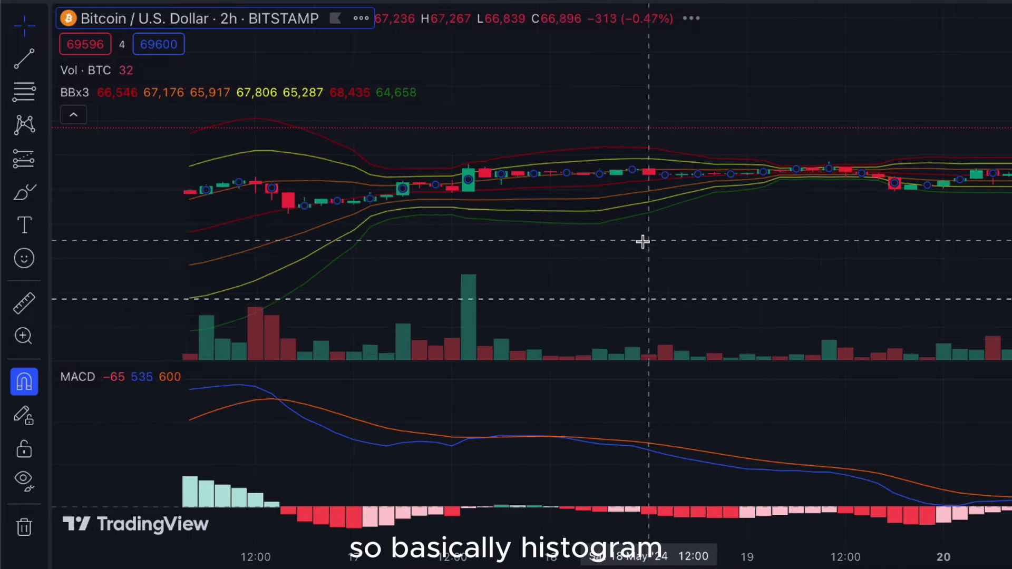
pyautogui.hscroll(-3, 642, 242)
pyautogui.hscroll(3, 757, 211)
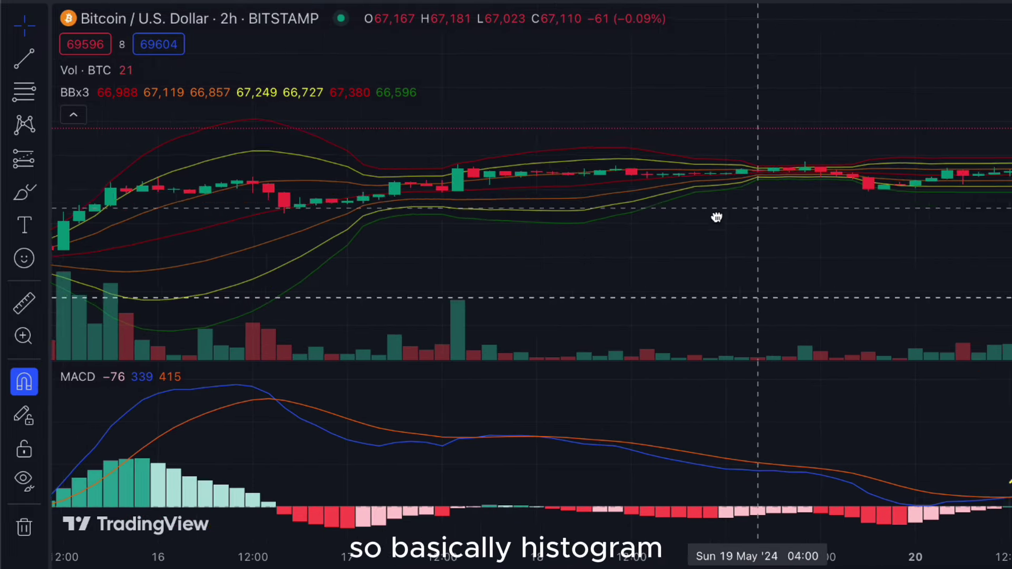
pyautogui.moveTo(757, 211); pyautogui.dragTo(507, 228)
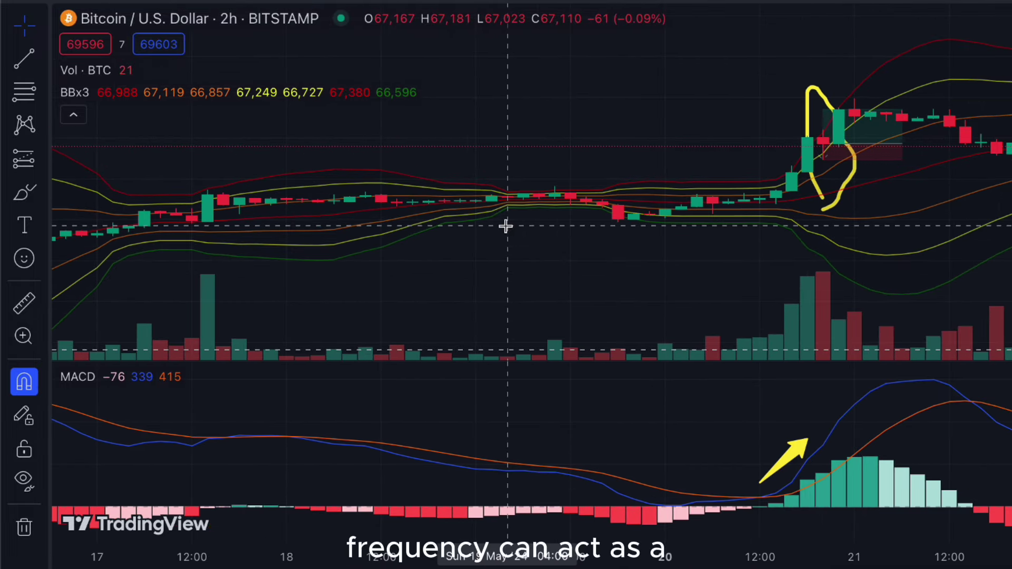
pyautogui.moveTo(583, 215); pyautogui.dragTo(326, 234)
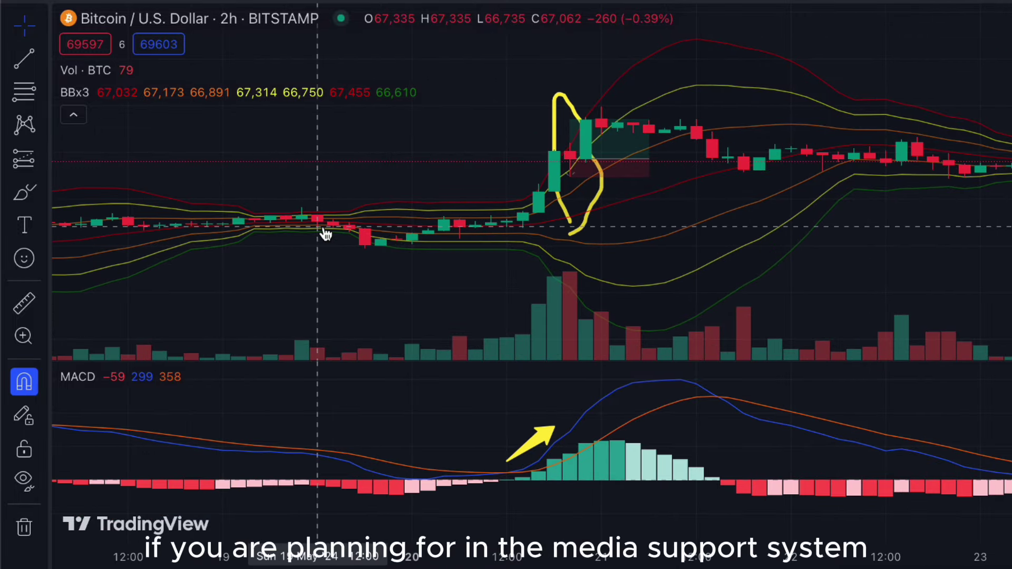
pyautogui.hscroll(10, 463, 210)
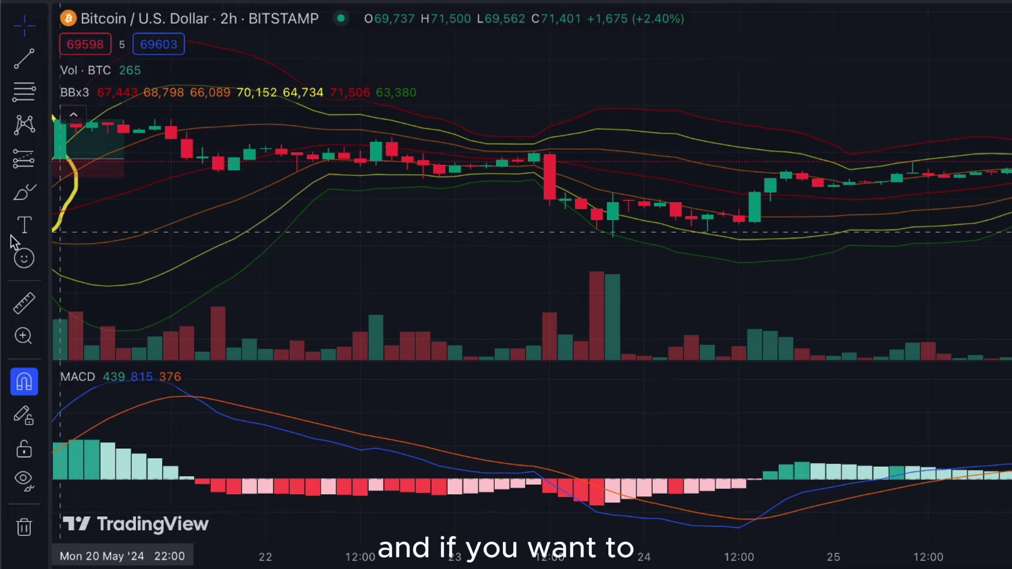
pyautogui.hscroll(10, 406, 226)
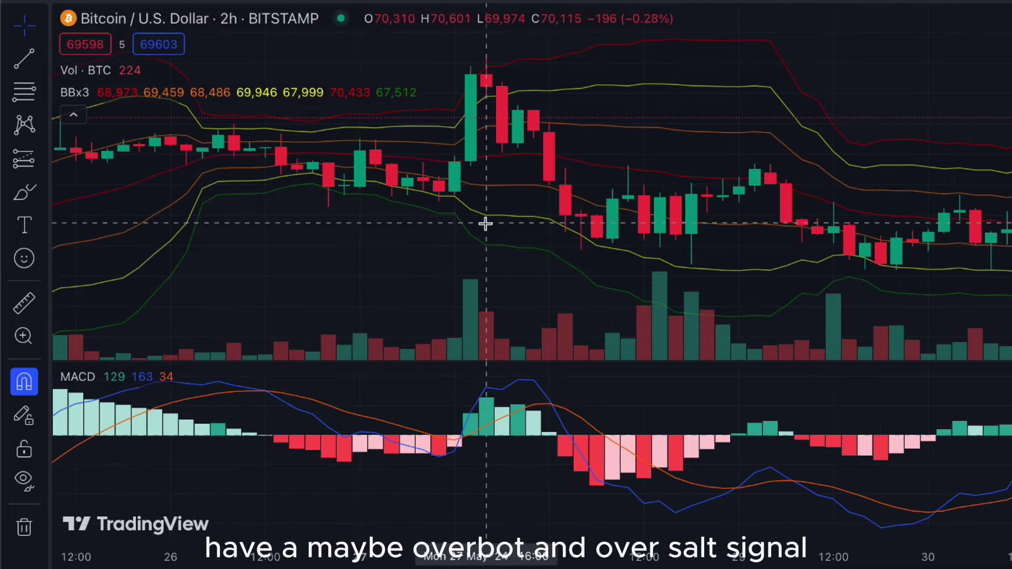
pyautogui.moveTo(665, 173); pyautogui.dragTo(718, 158)
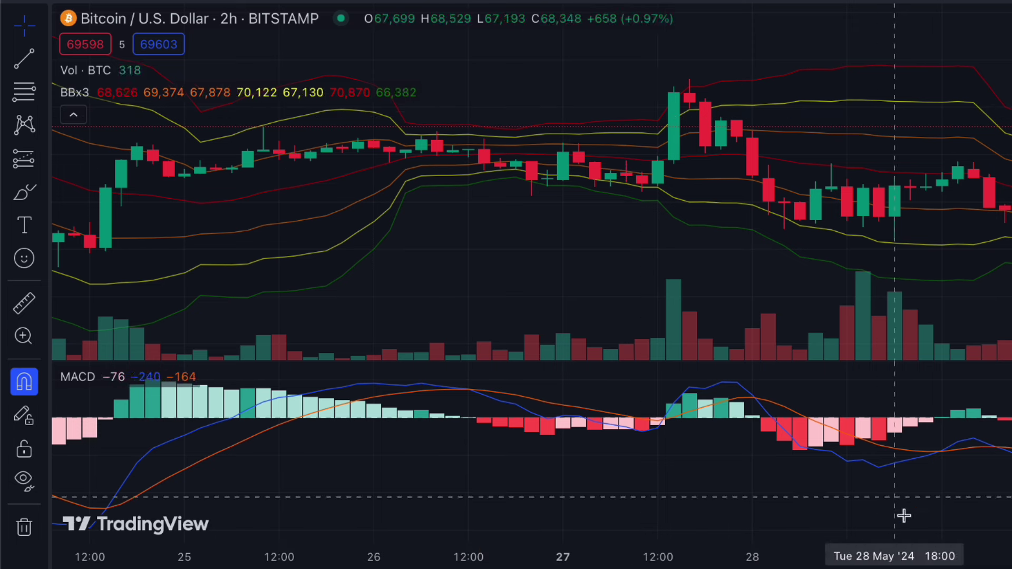
pyautogui.click(24, 193)
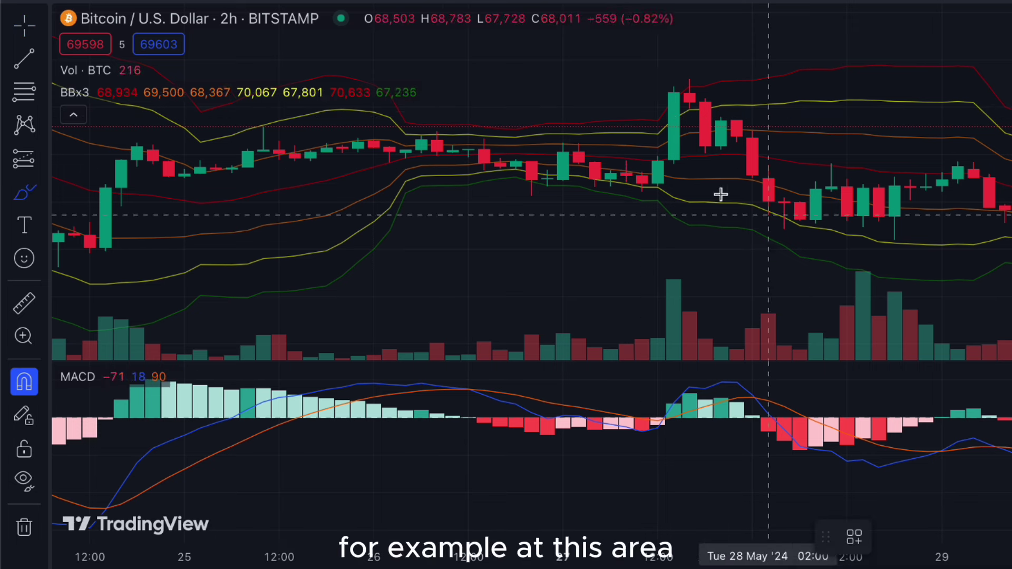
# - Brush a yellow loop around the 27 May peak candles, then place a yellow arrow down into the 28 May drop
pyautogui.moveTo(642, 99)
pyautogui.mouseDown()
pyautogui.moveTo(680, 64)
pyautogui.moveTo(658, 156)
pyautogui.mouseUp()
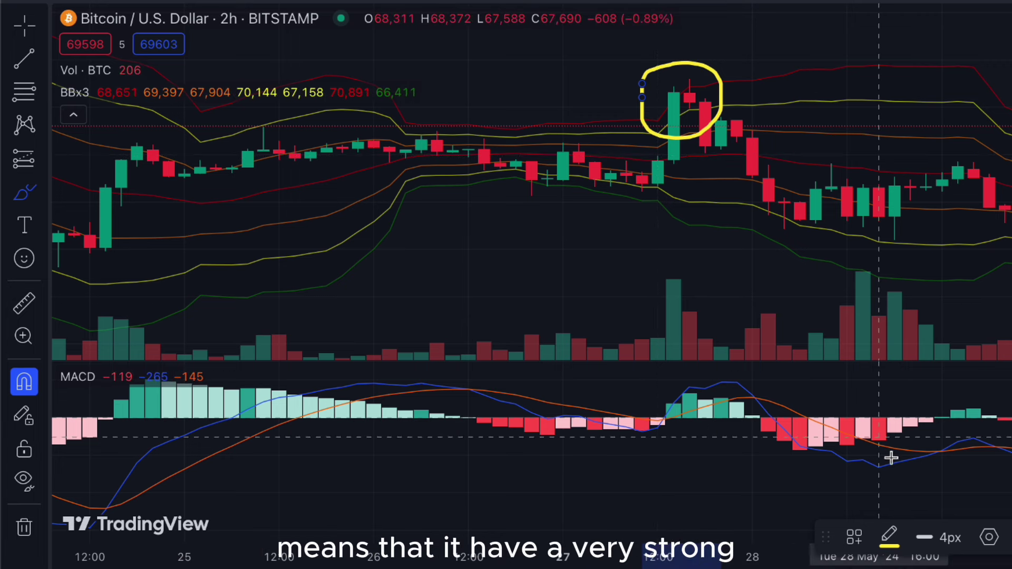
pyautogui.click(715, 203)
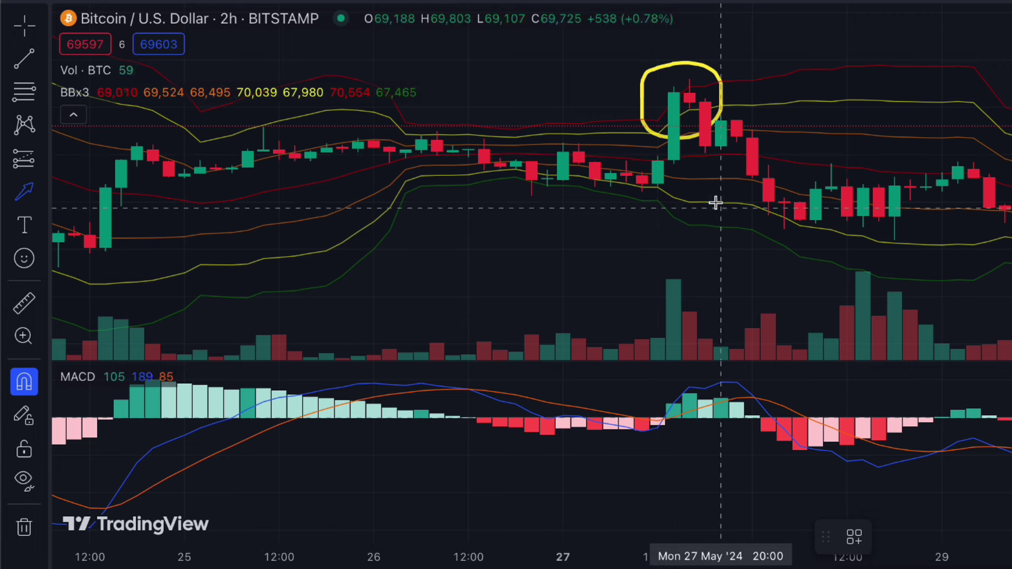
pyautogui.click(732, 110)
pyautogui.click(770, 204)
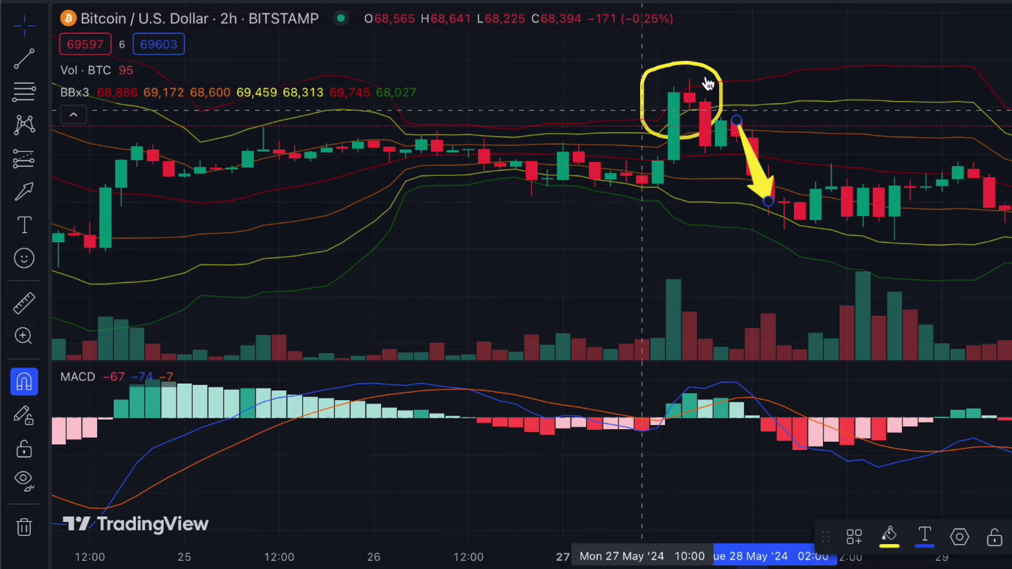
pyautogui.moveTo(755, 165); pyautogui.dragTo(734, 166)
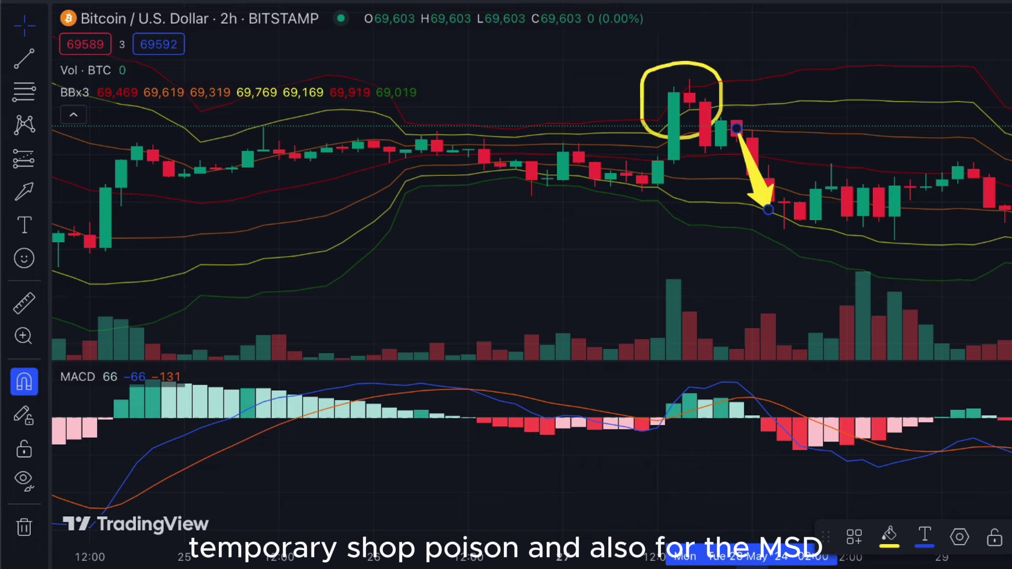
pyautogui.hscroll(5, 664, 455)
pyautogui.hscroll(-3, 622, 362)
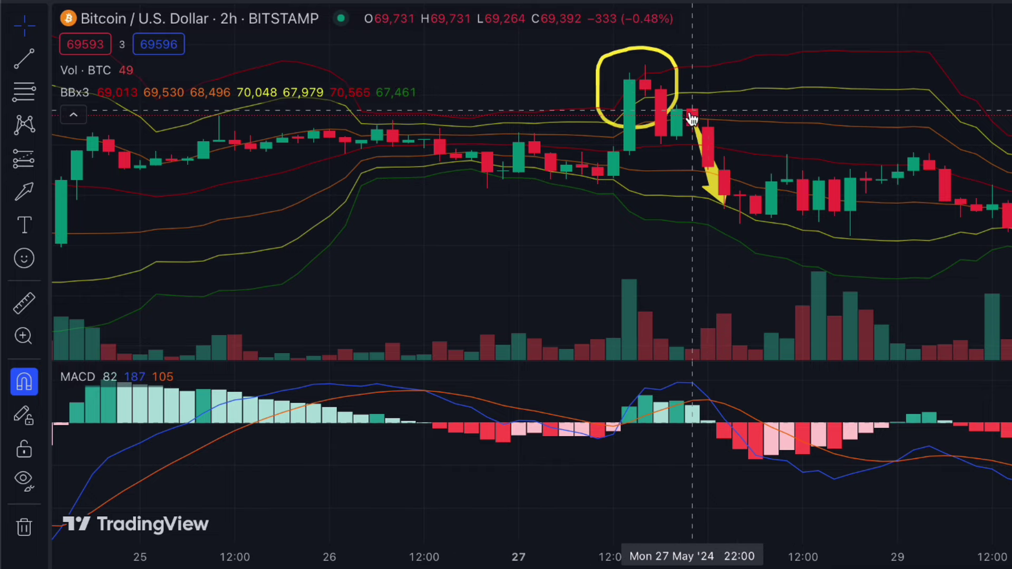
pyautogui.click(717, 193)
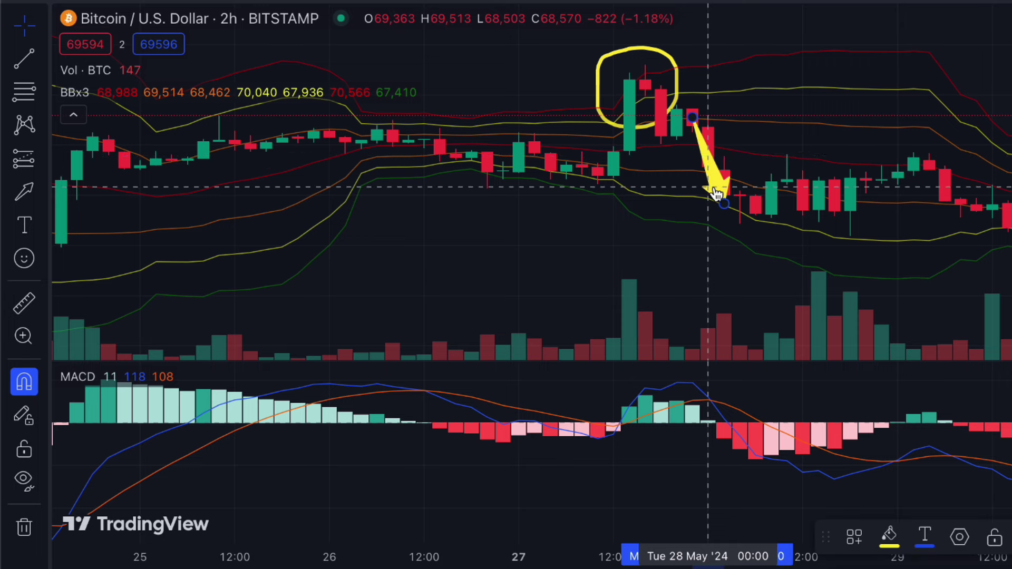